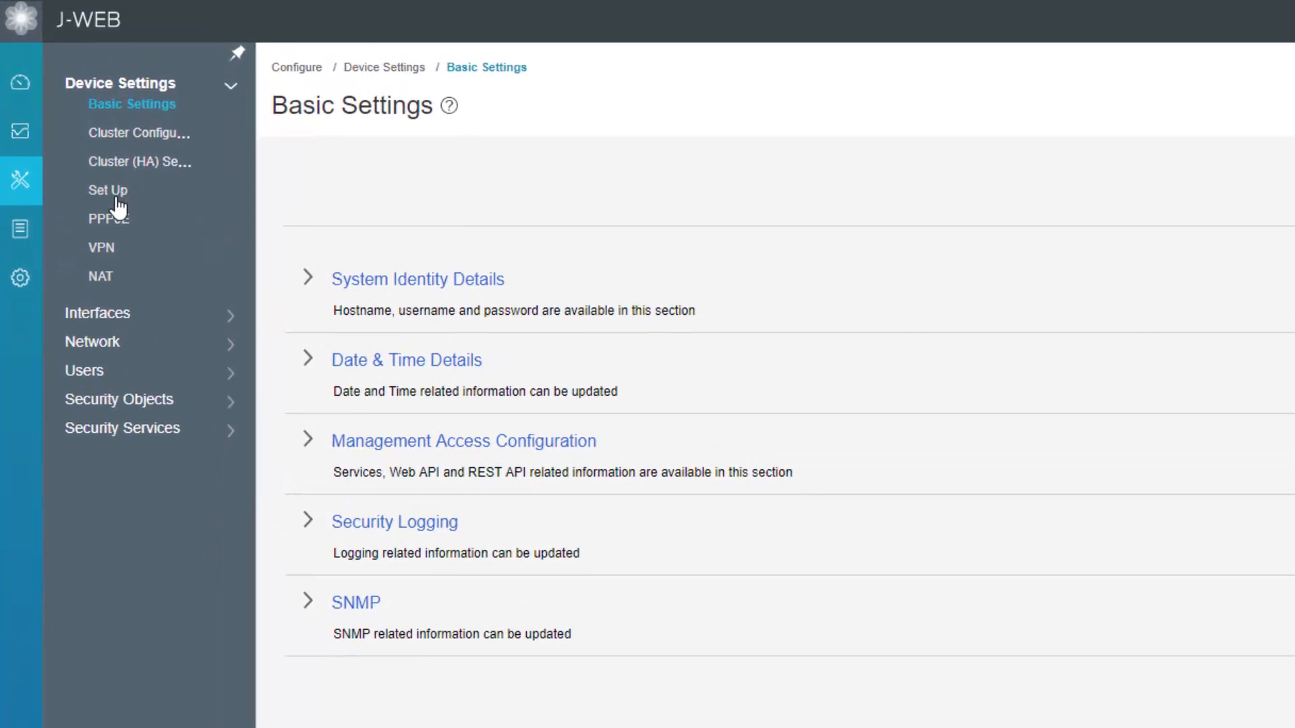
# Step: Start a new device configuration in the setup wizard using Guided Setup with the Basic experience level
pyautogui.click(116, 197)
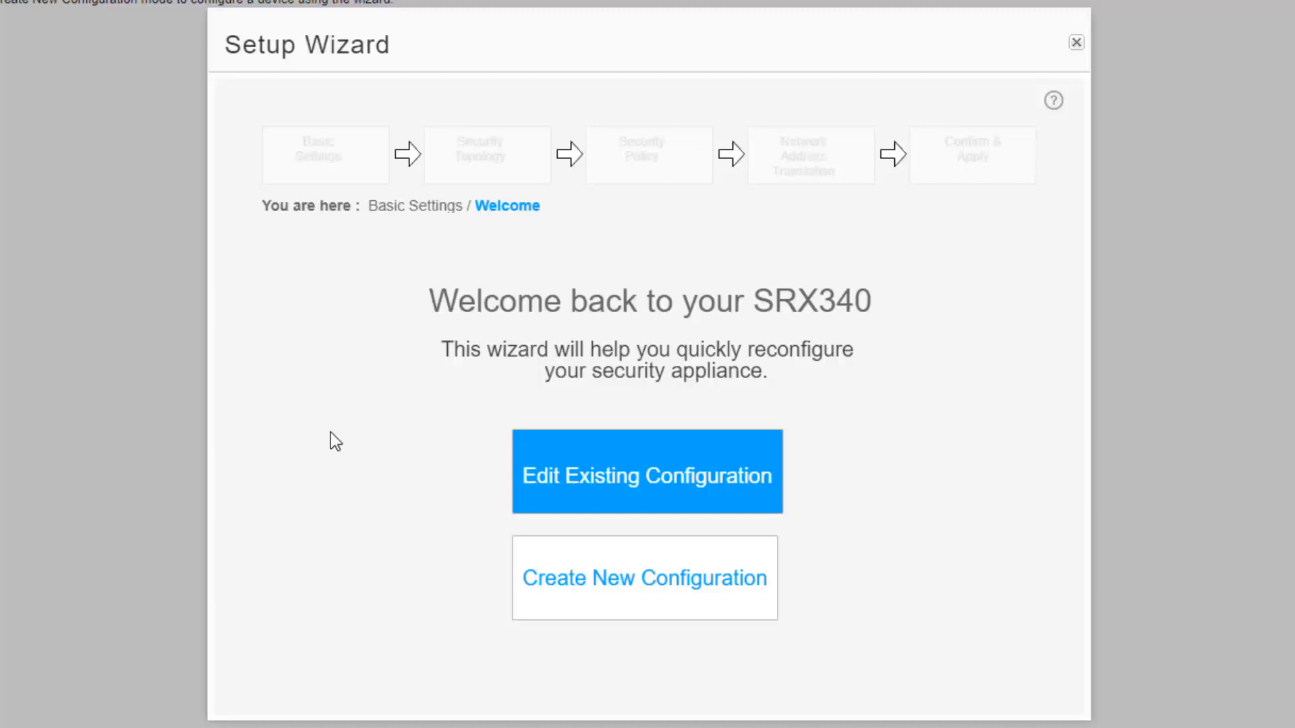
pyautogui.click(622, 614)
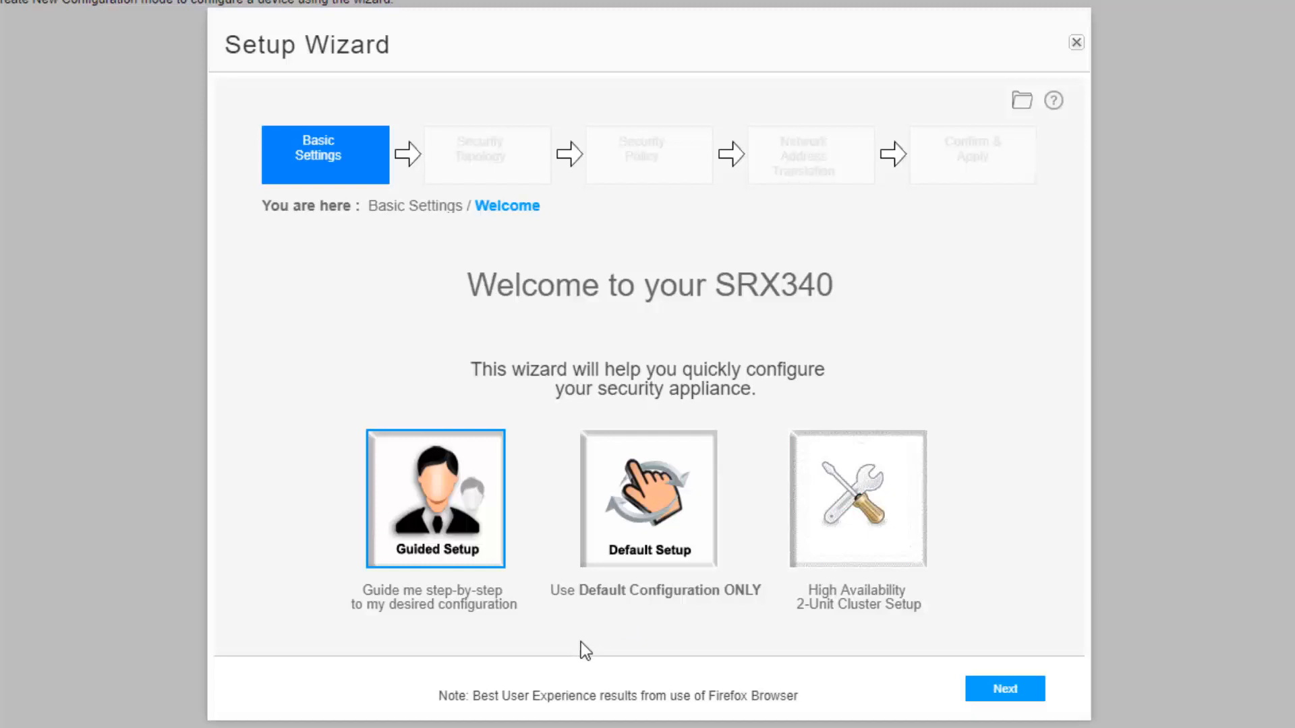
pyautogui.click(1005, 688)
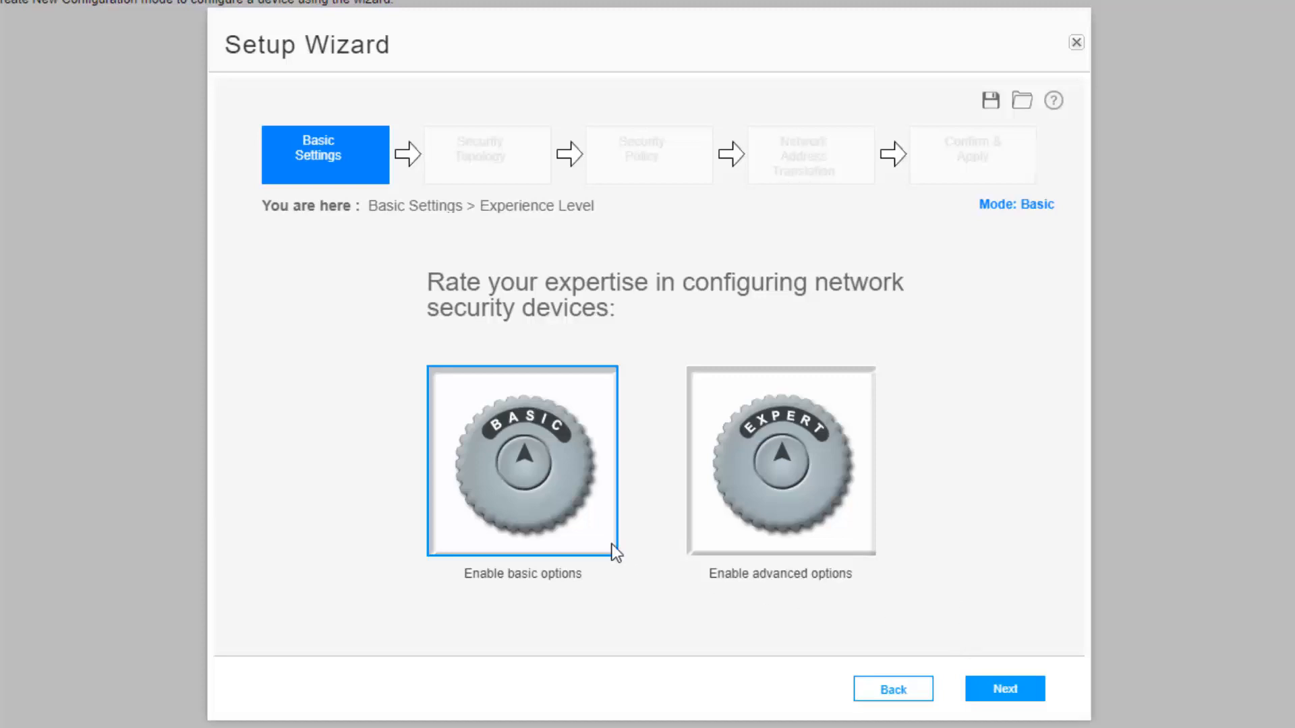
pyautogui.click(1001, 691)
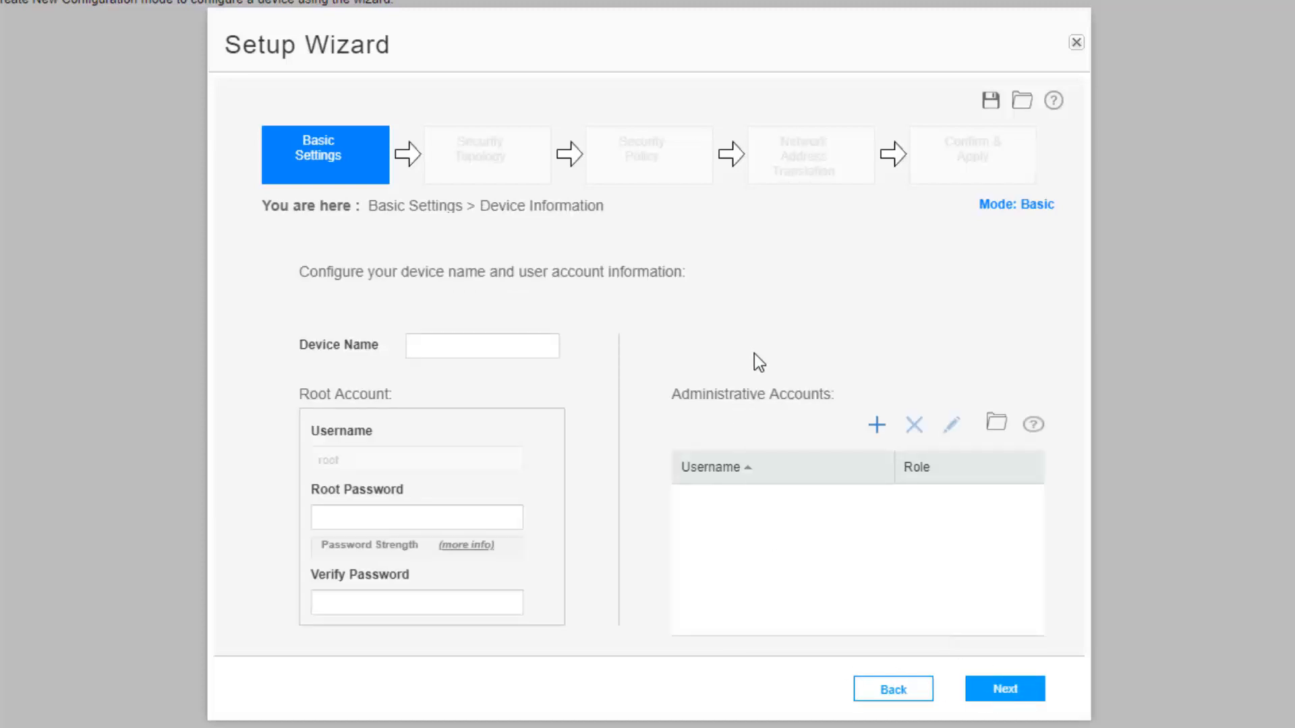
# Step: Name the device srx-1, and enter and verify the root account password
pyautogui.click(473, 348)
pyautogui.write('sr')
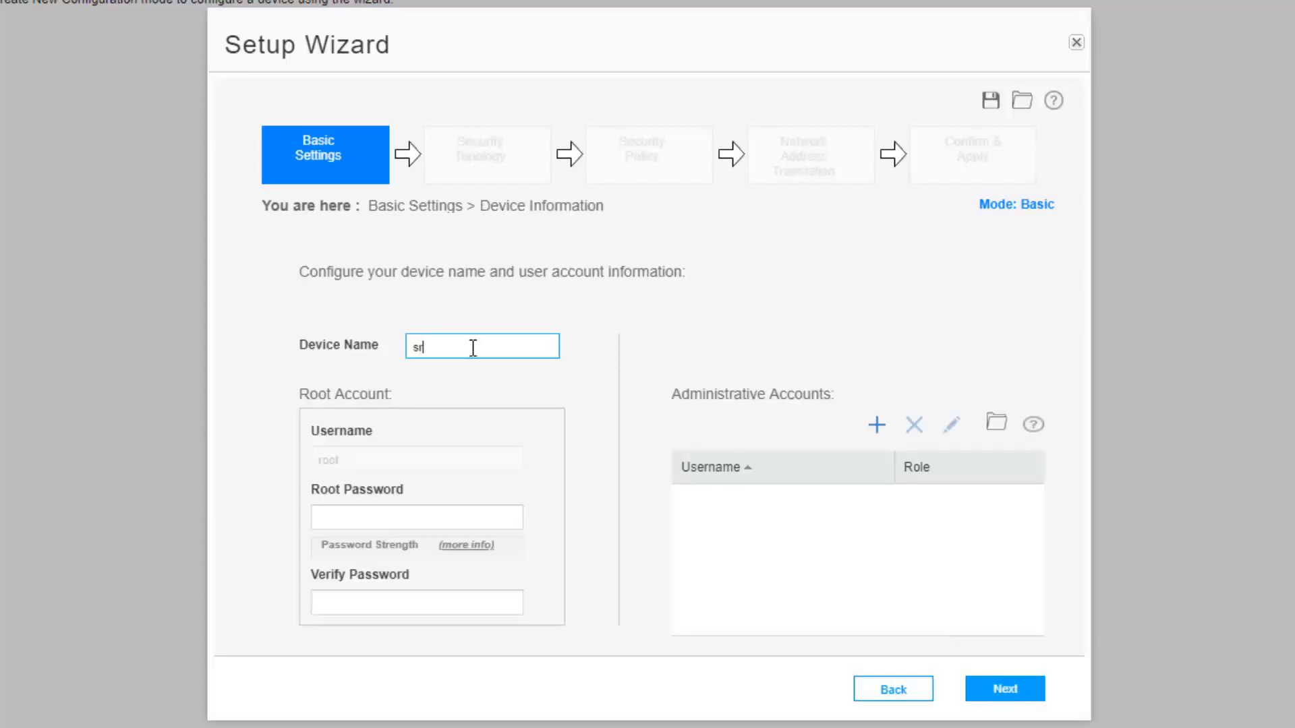
pyautogui.write('x-1')
pyautogui.press('Tab')
pyautogui.write('*******')
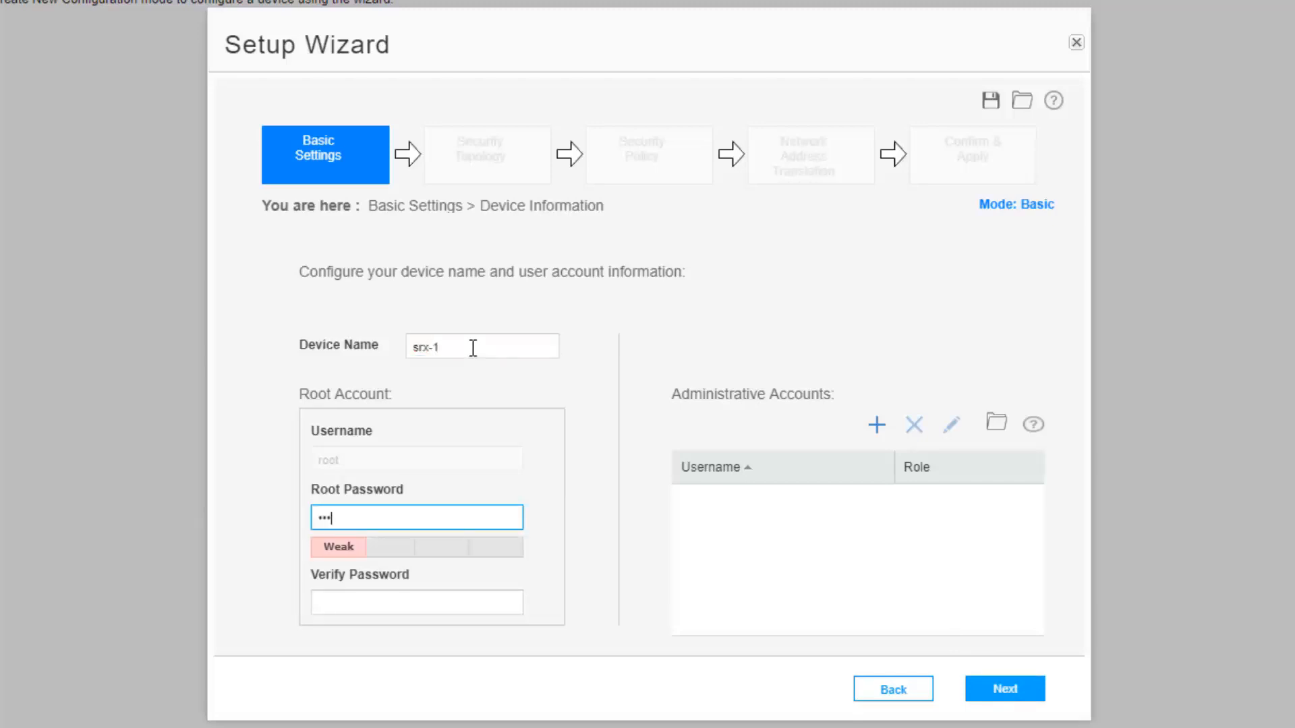
pyautogui.press('Tab')
pyautogui.write('**')
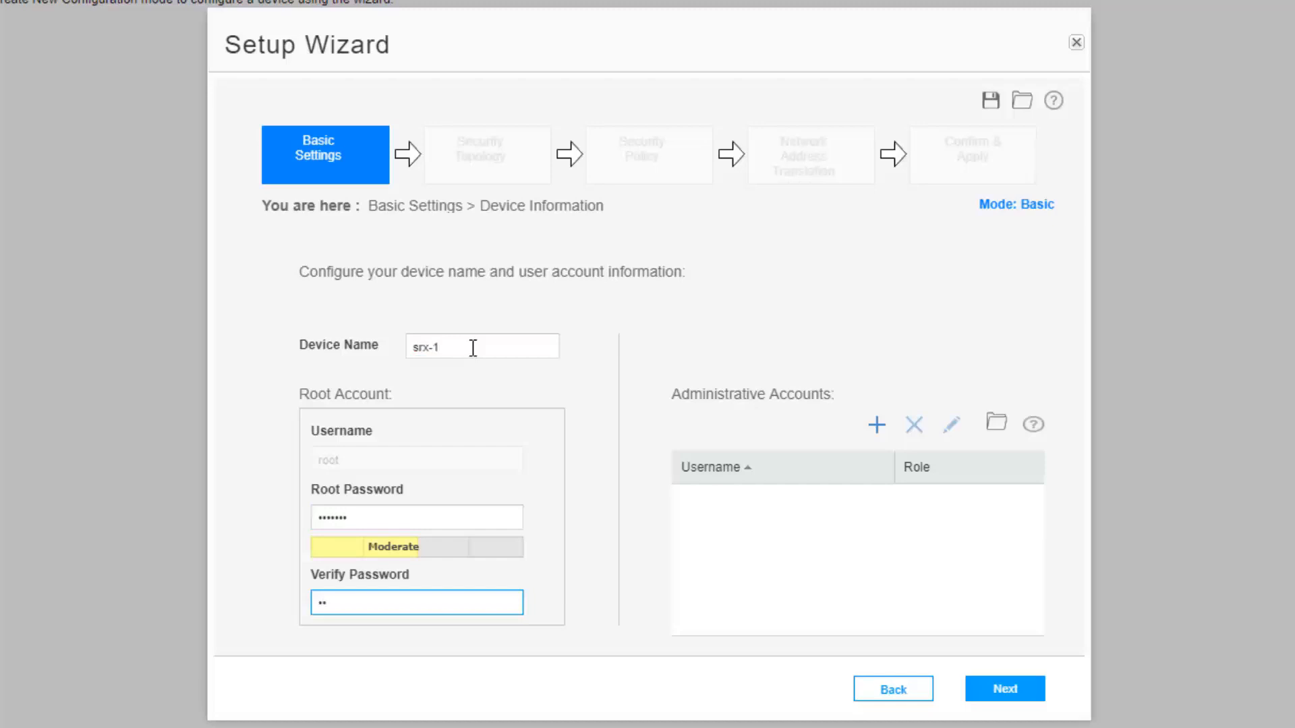
pyautogui.write('*******')
pyautogui.press('Tab')
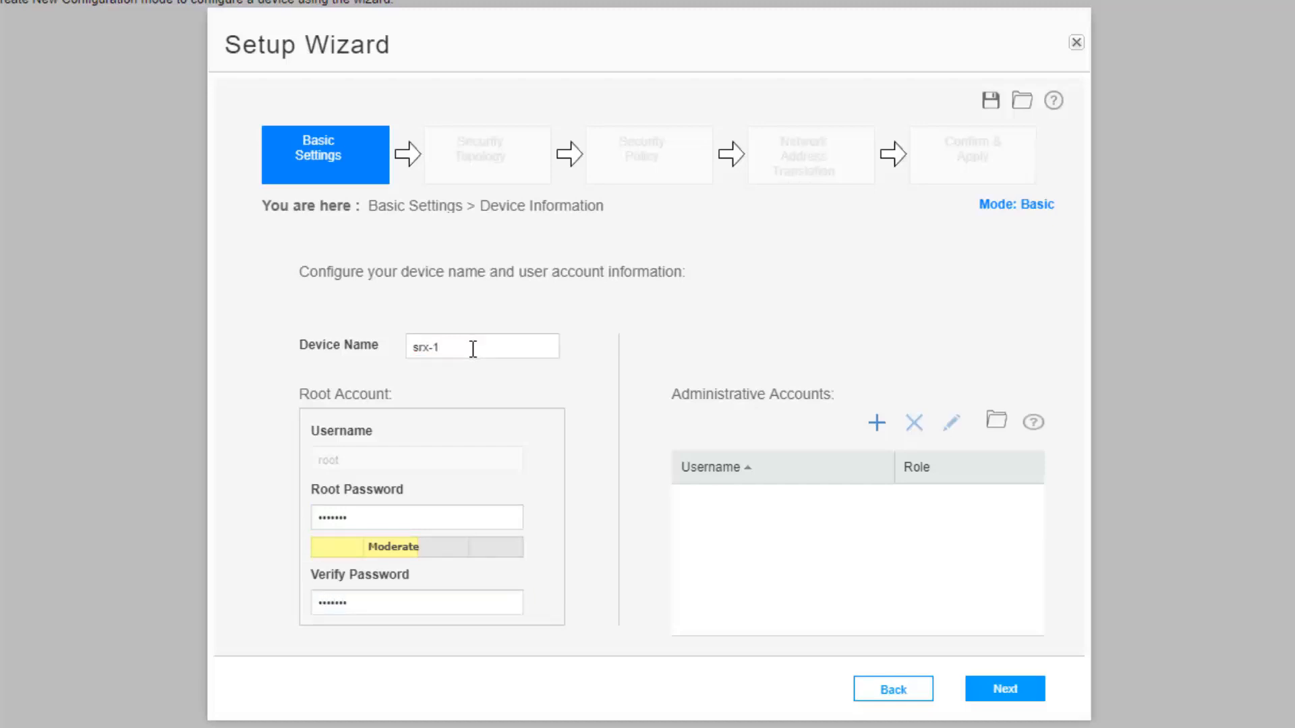
# Step: Create an administrative account with the username lab, and enter and verify the account password
pyautogui.click(877, 423)
pyautogui.click(555, 353)
pyautogui.write('lab')
pyautogui.press('Tab')
pyautogui.write('******')
pyautogui.press('Tab')
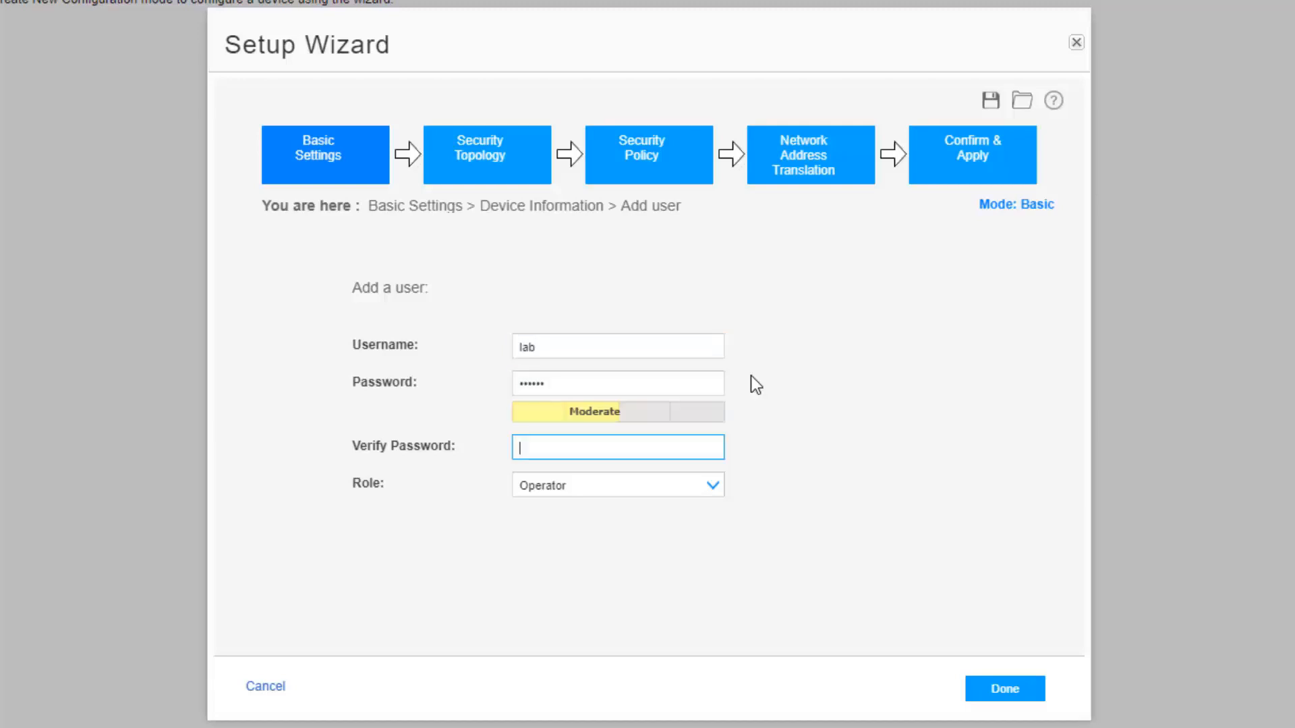
pyautogui.write('******')
pyautogui.press('Tab')
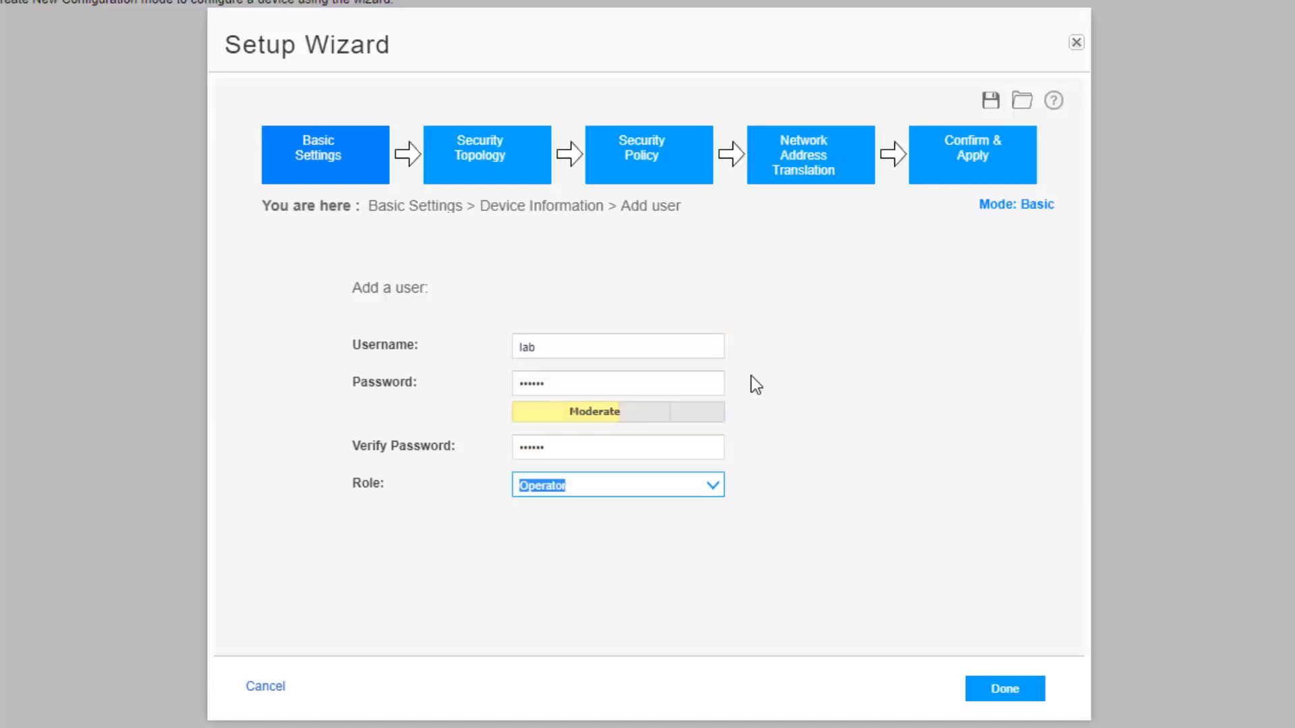
# Step: Assign the Super User role to the new account, save it and continue to the management interface settings
pyautogui.press('Down')
pyautogui.press('Down')
pyautogui.press('Down')
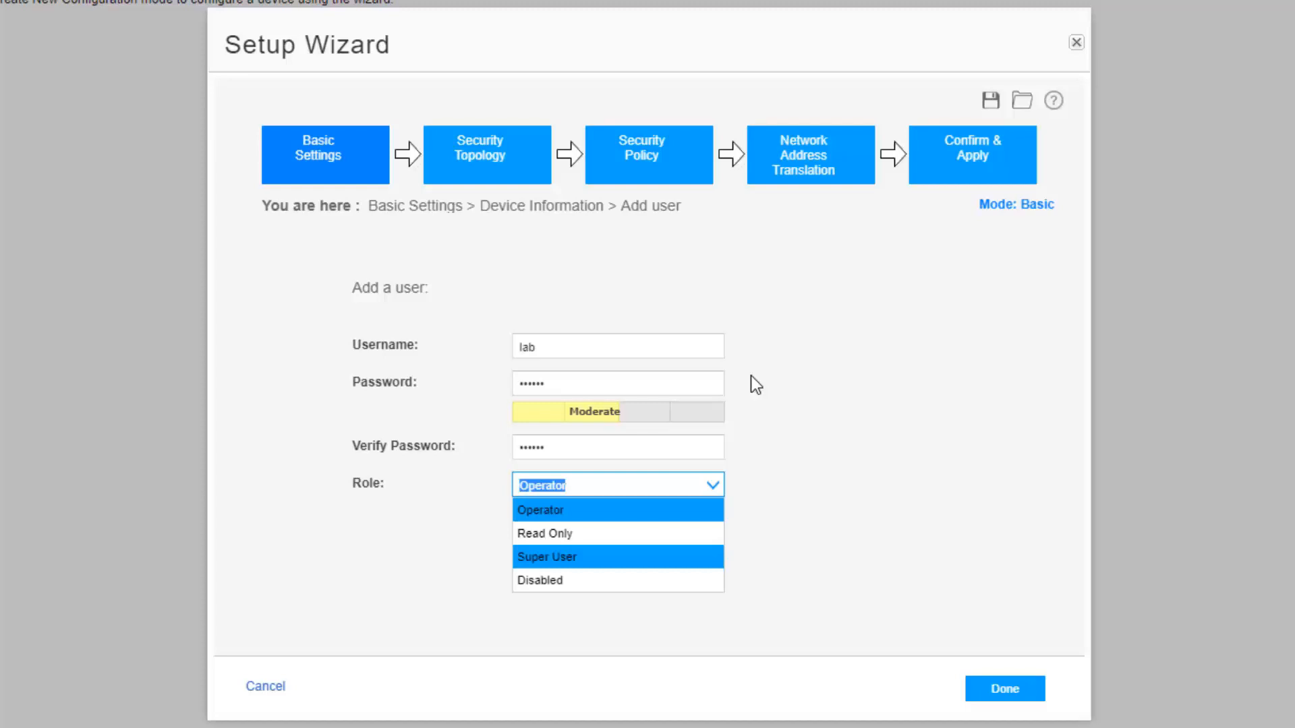
pyautogui.press('Return')
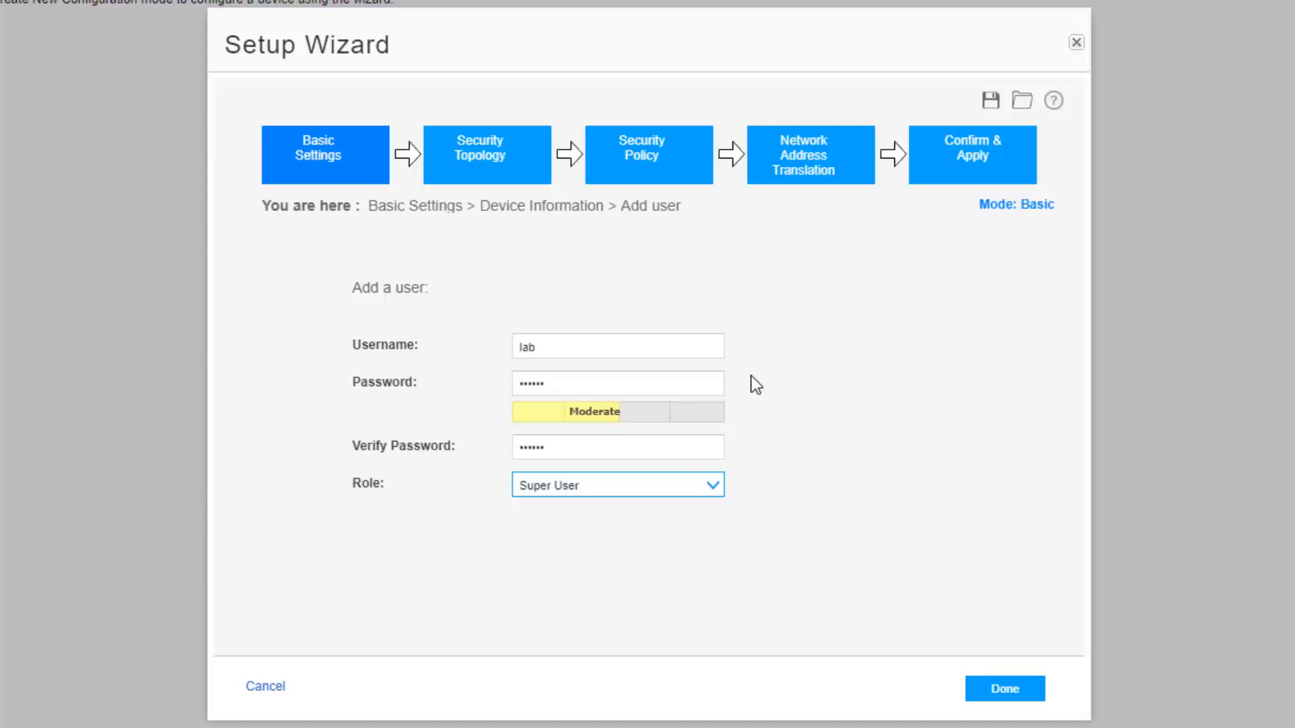
pyautogui.click(978, 687)
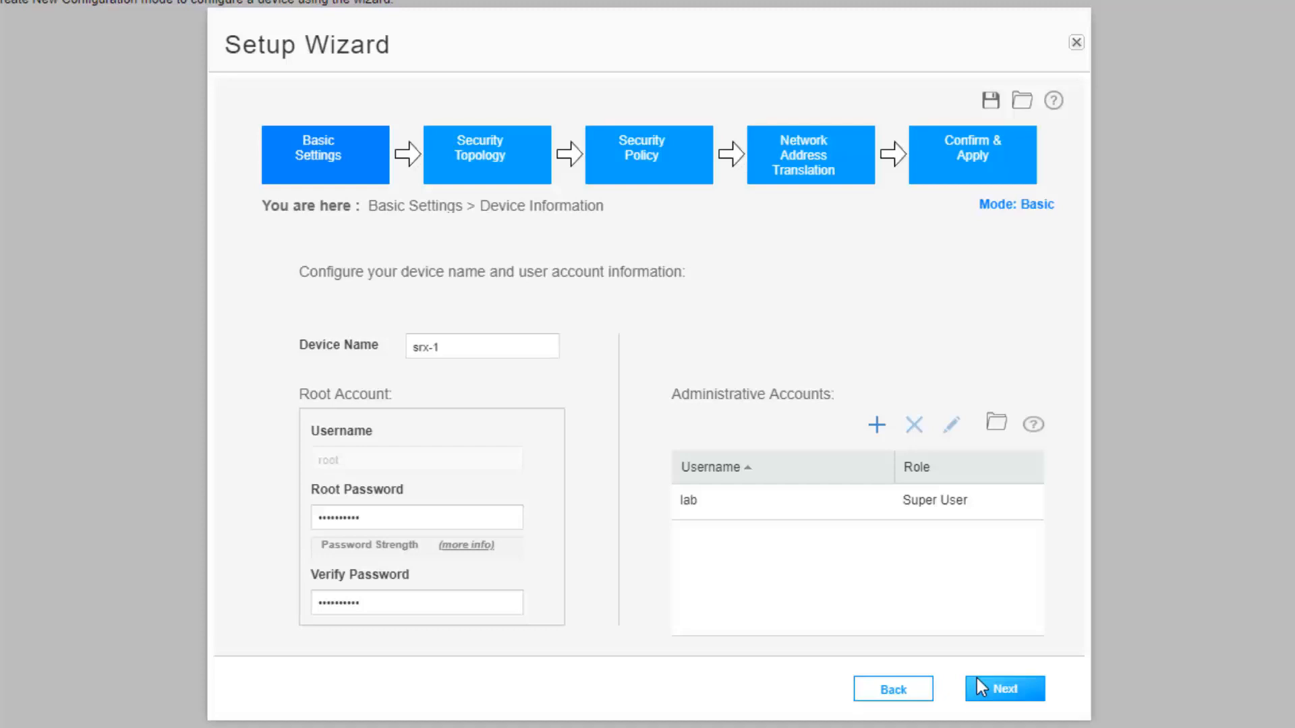
pyautogui.click(978, 682)
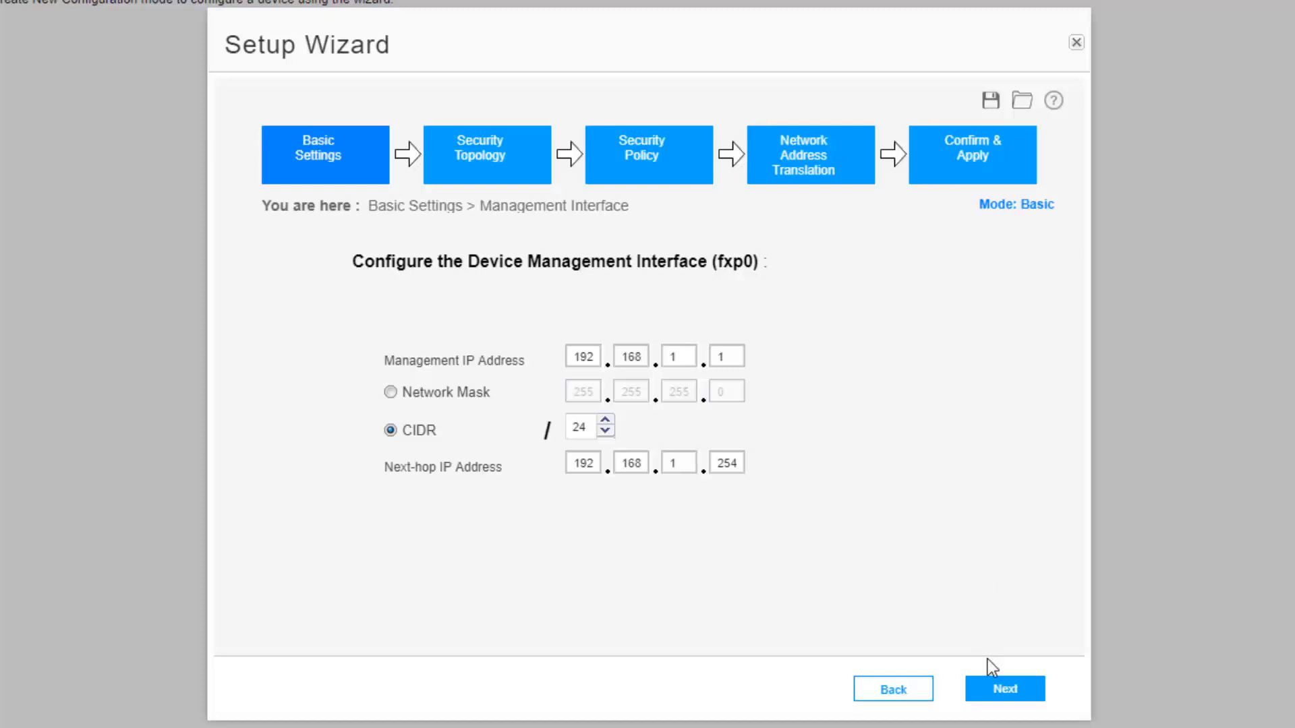
# Step: Accept the default management interface and time server settings, keep the GMT time zone, and review the basic settings summary
pyautogui.click(998, 689)
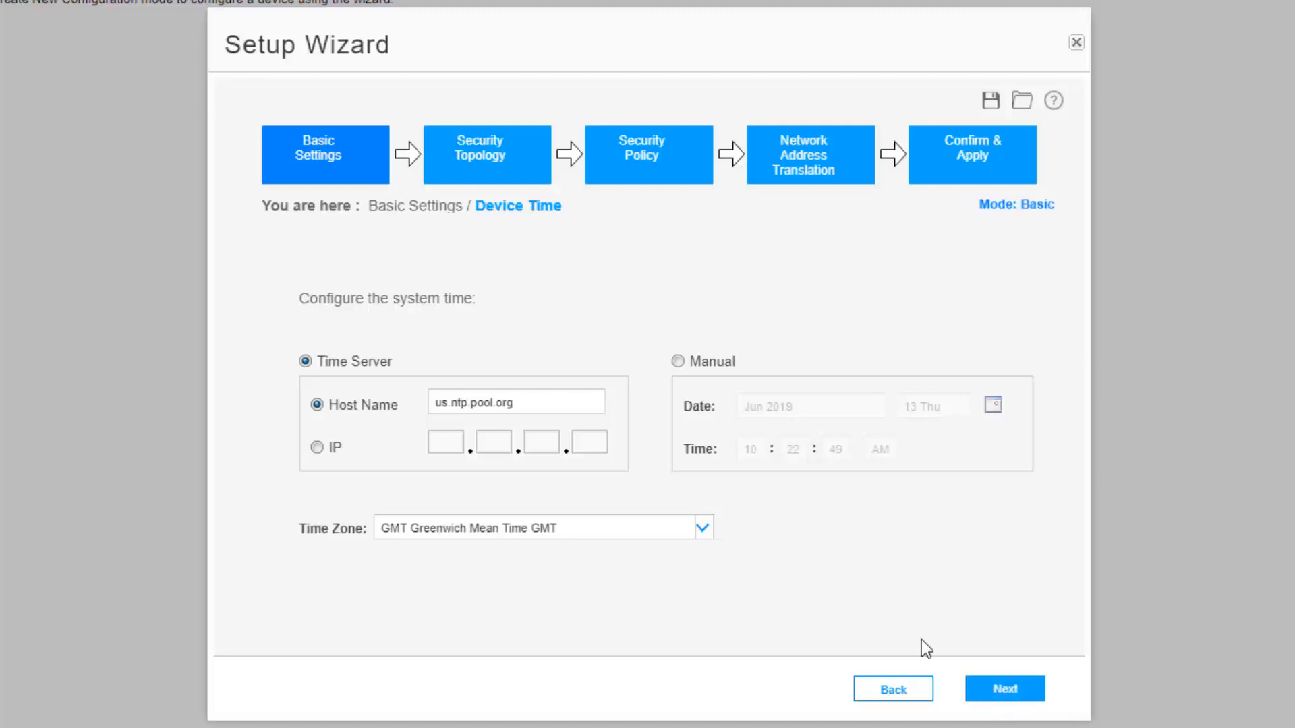
pyautogui.click(702, 533)
pyautogui.click(704, 534)
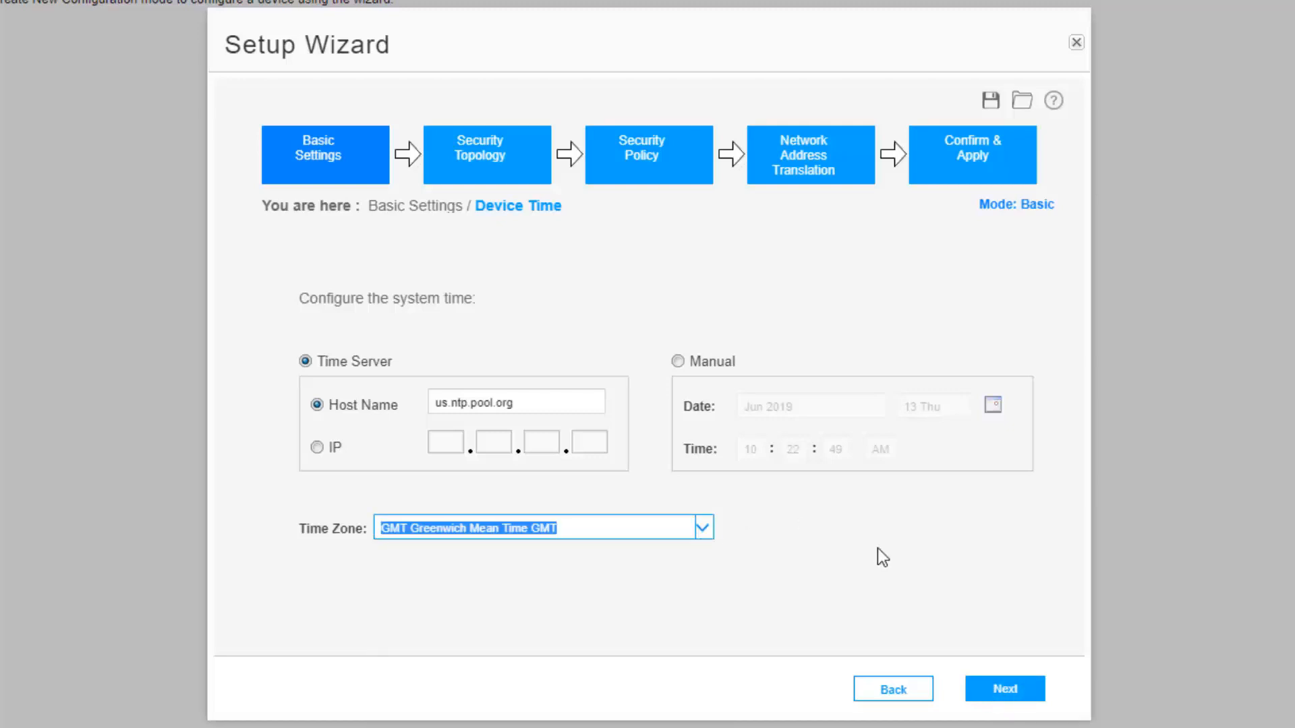
pyautogui.click(991, 689)
pyautogui.moveTo(981, 464)
pyautogui.mouseDown()
pyautogui.moveTo(974, 578)
pyautogui.moveTo(976, 448)
pyautogui.mouseUp()
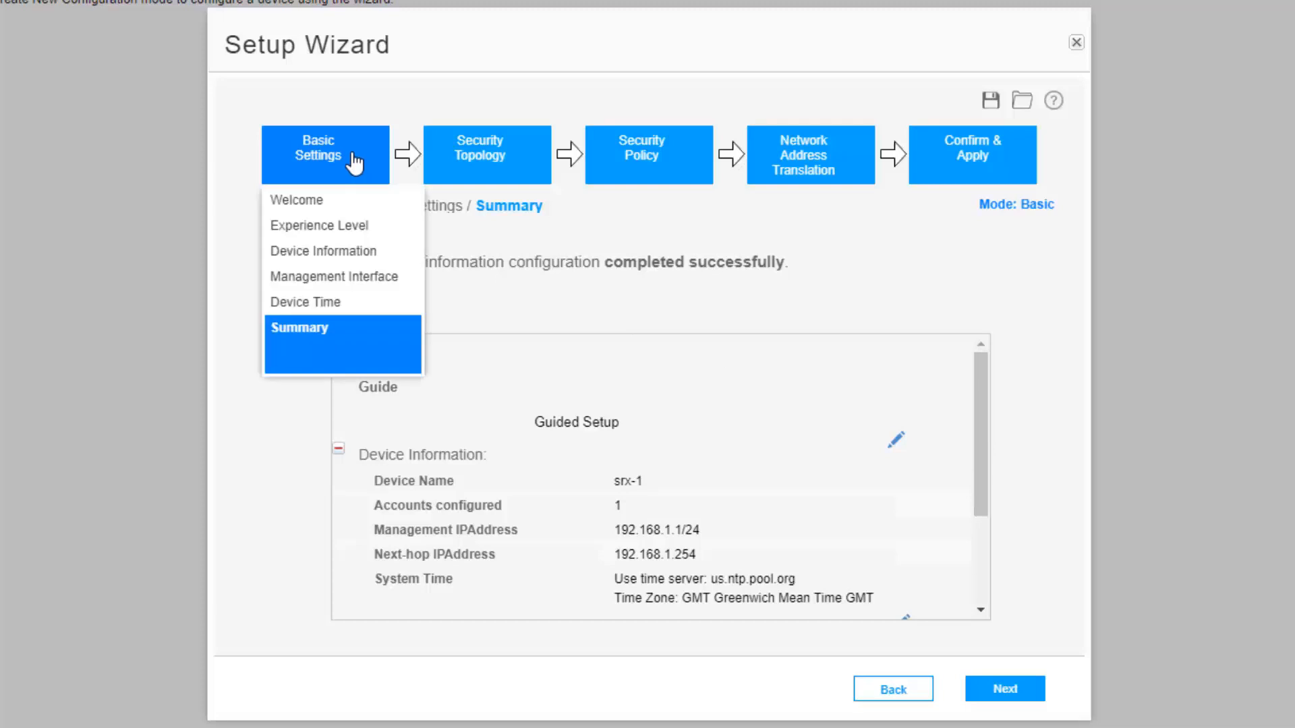
# Step: Look over the wizard's stages and proceed through the Security Topology overview to the Internet Zone Setup
pyautogui.moveTo(499, 160)
pyautogui.moveTo(657, 162)
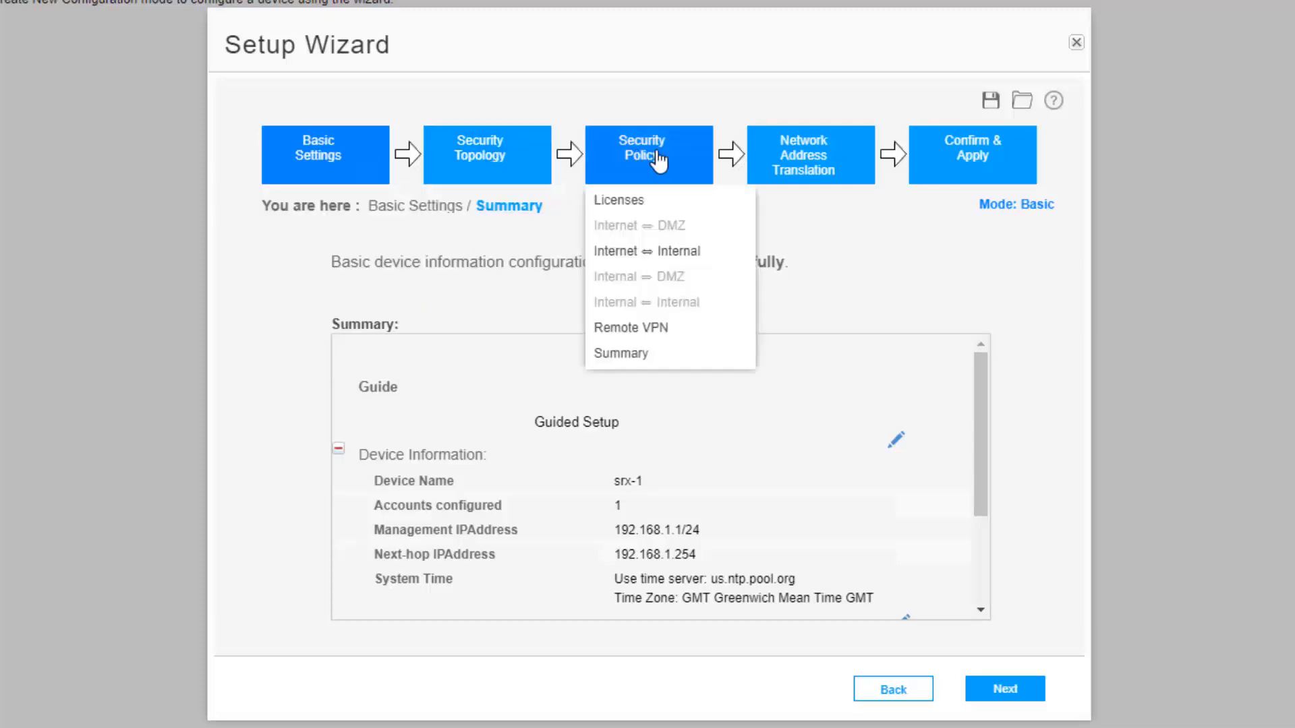
pyautogui.moveTo(796, 167)
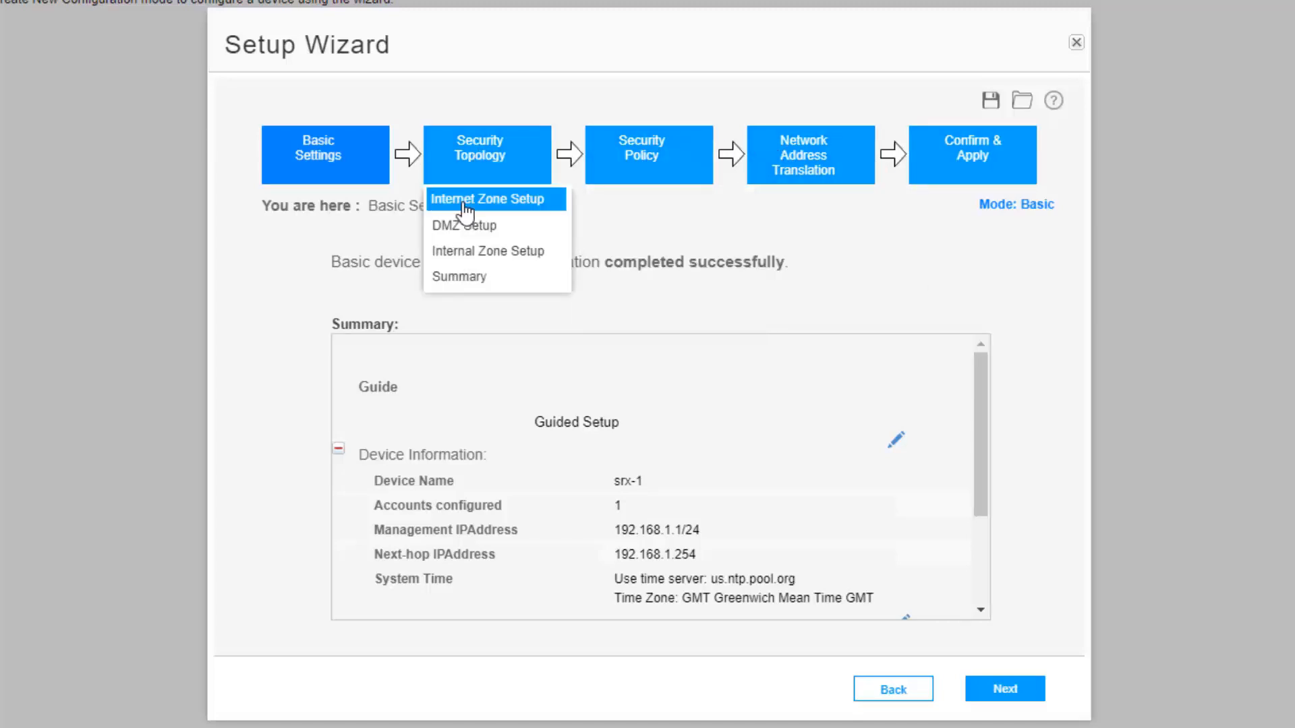
pyautogui.moveTo(353, 150)
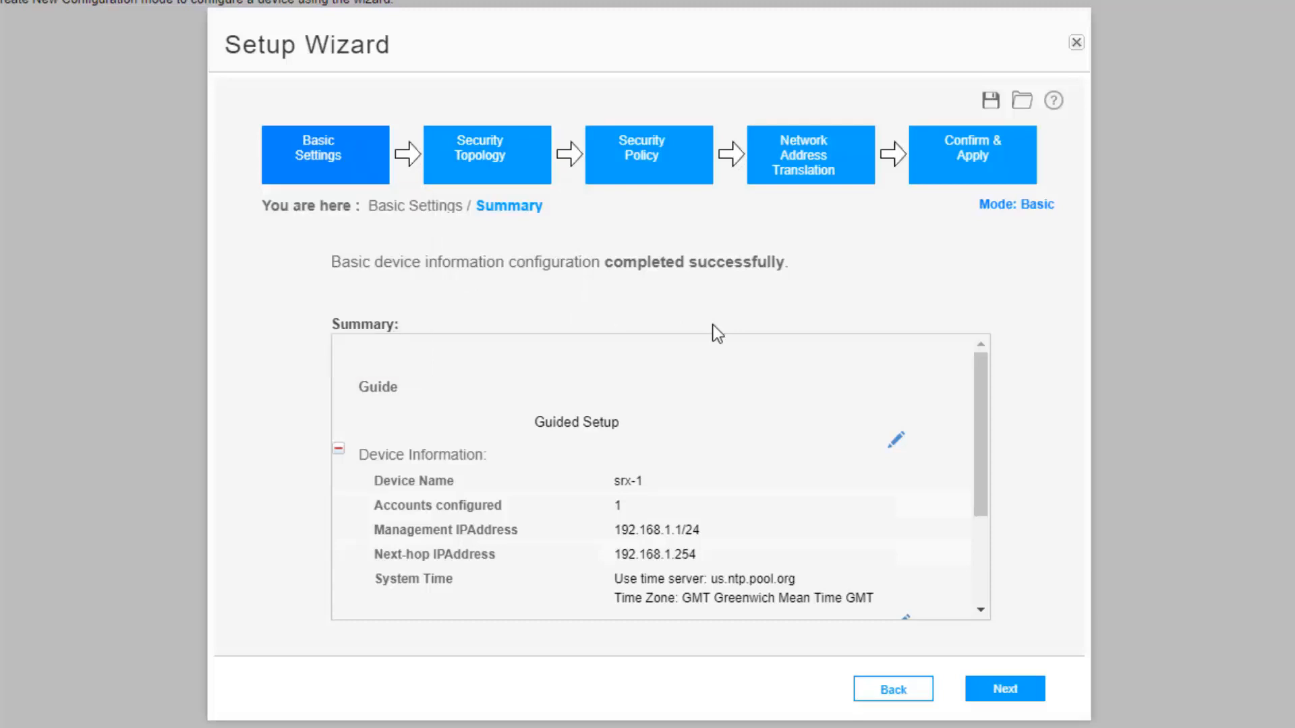
pyautogui.click(997, 689)
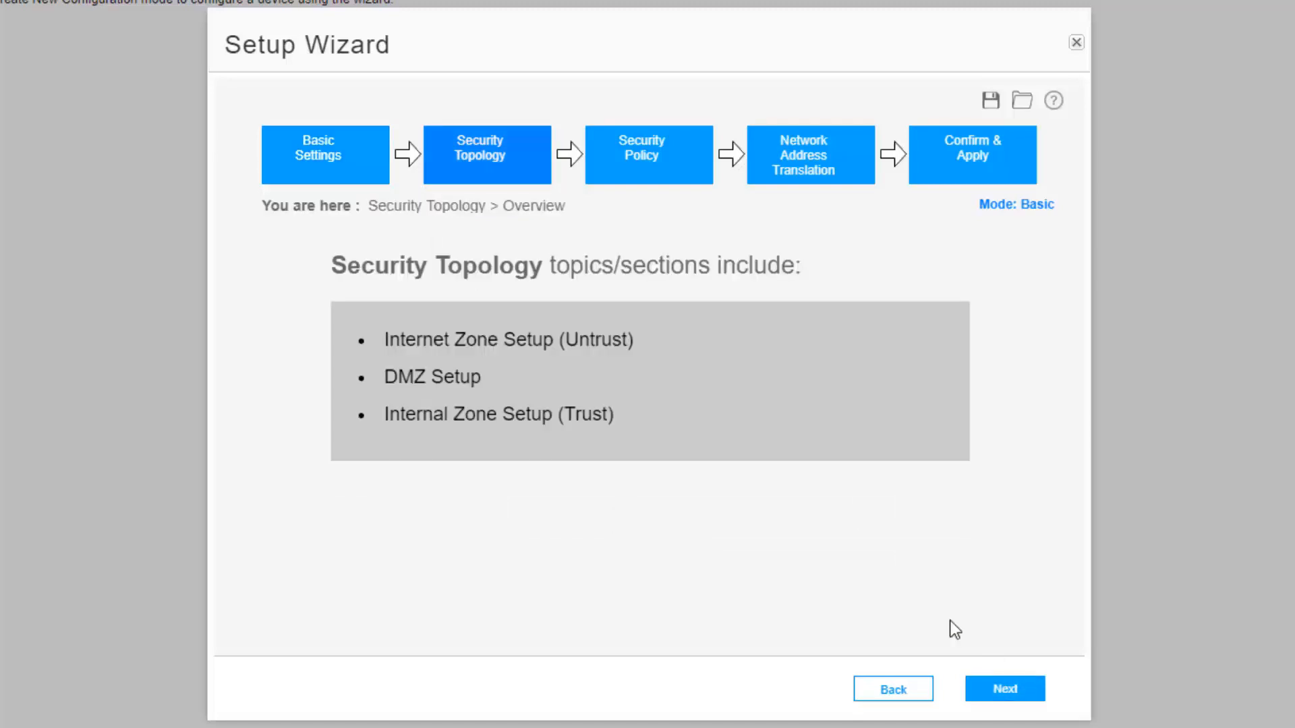
pyautogui.click(1007, 695)
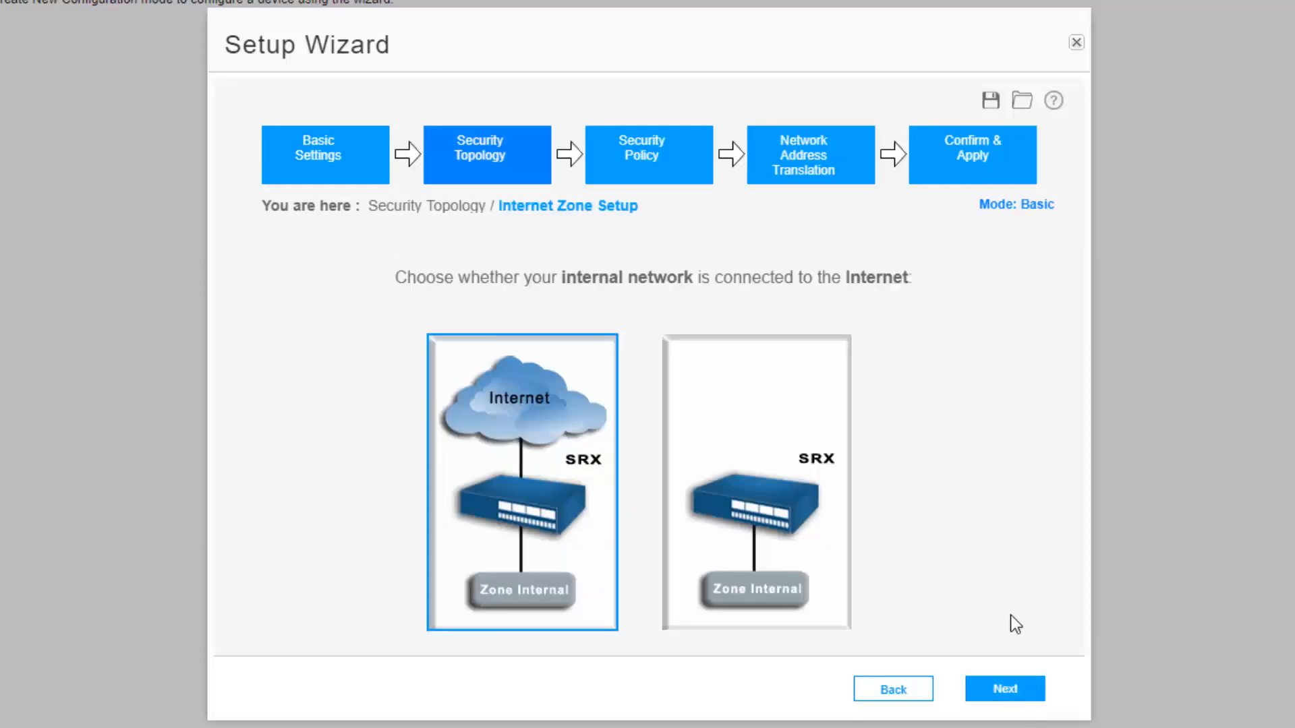
# Step: Configure an Internet-connected zone with PPPoE credentials not applicable, dynamic IP assignment and port 0
pyautogui.click(1038, 697)
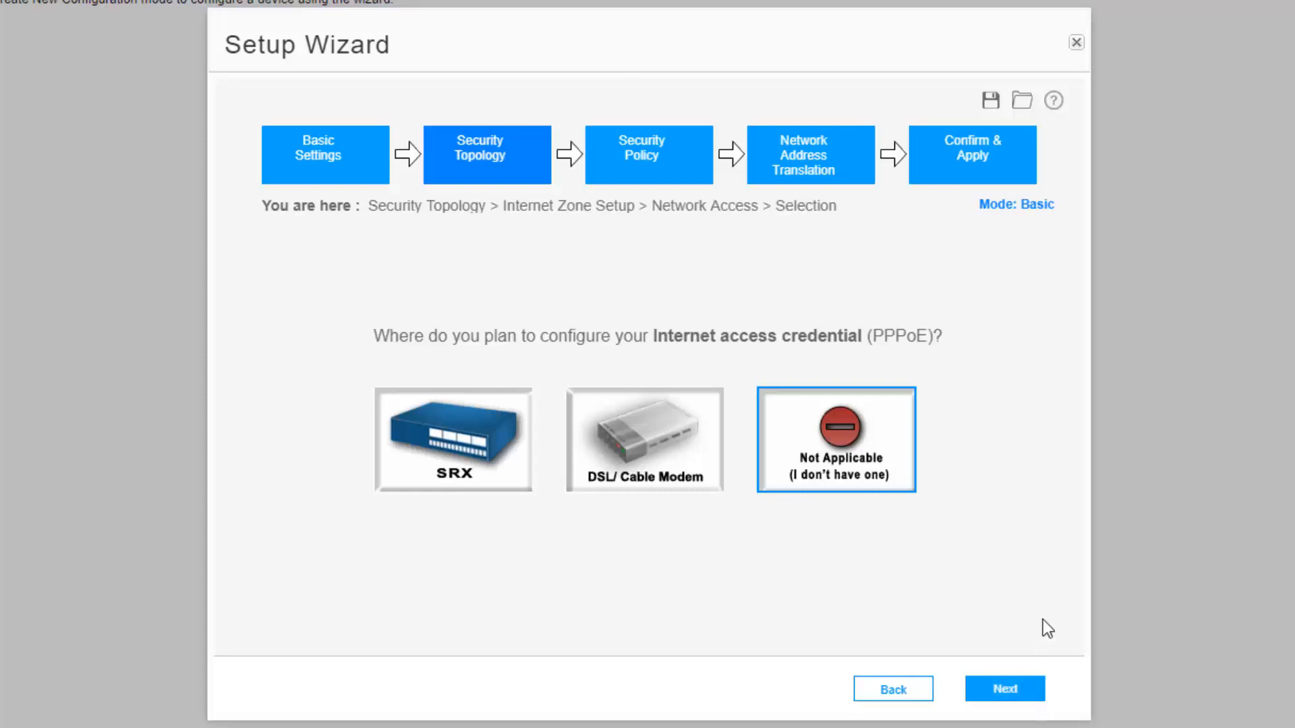
pyautogui.click(1012, 691)
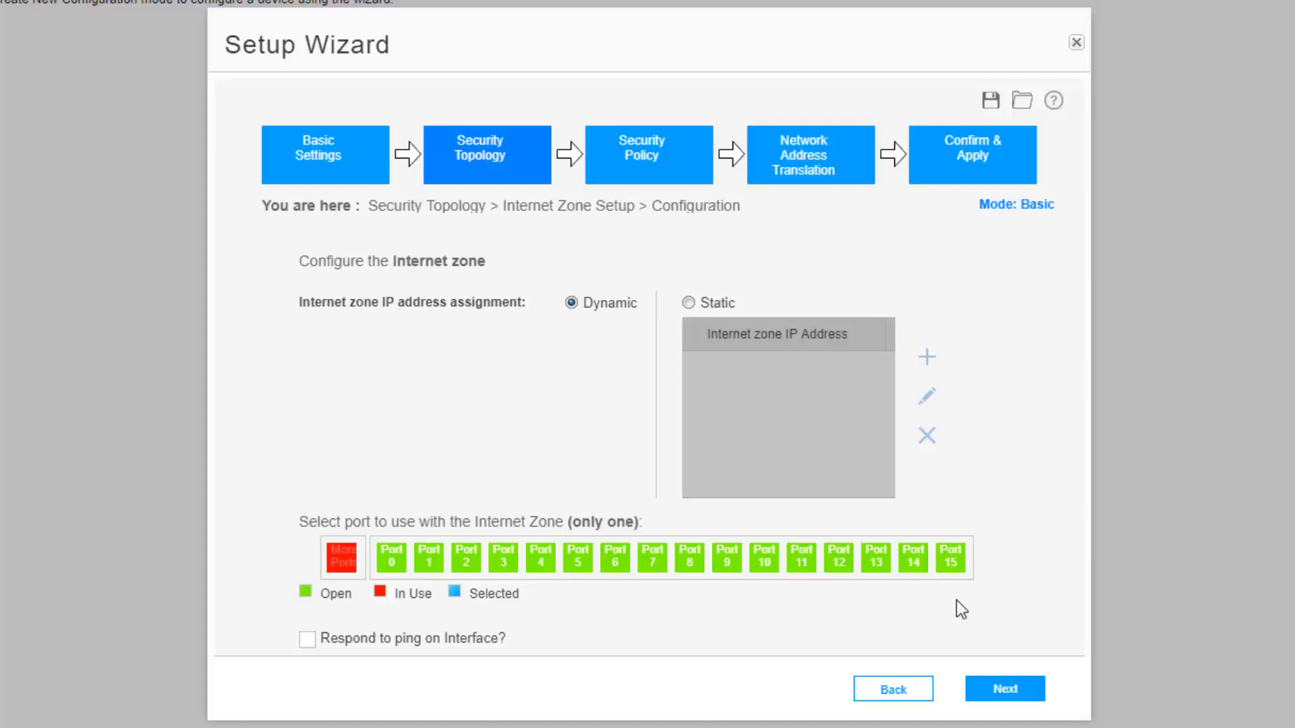
pyautogui.click(392, 562)
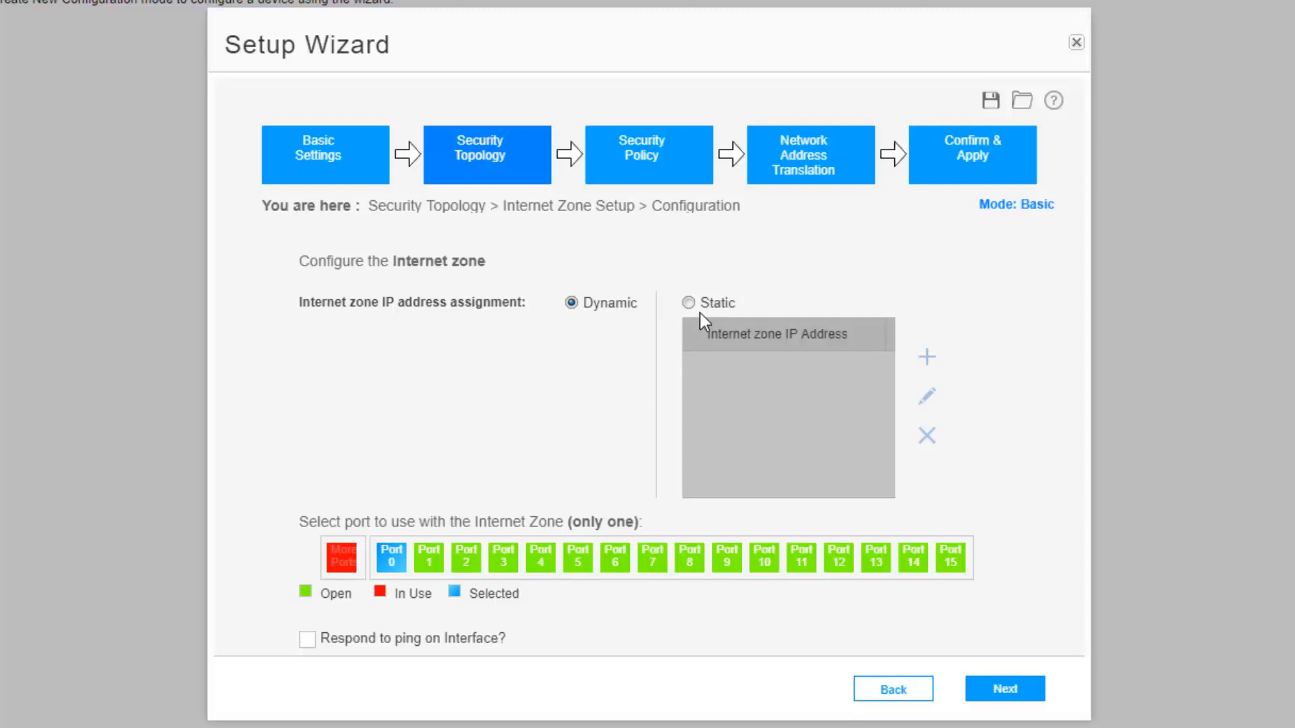
pyautogui.click(1005, 690)
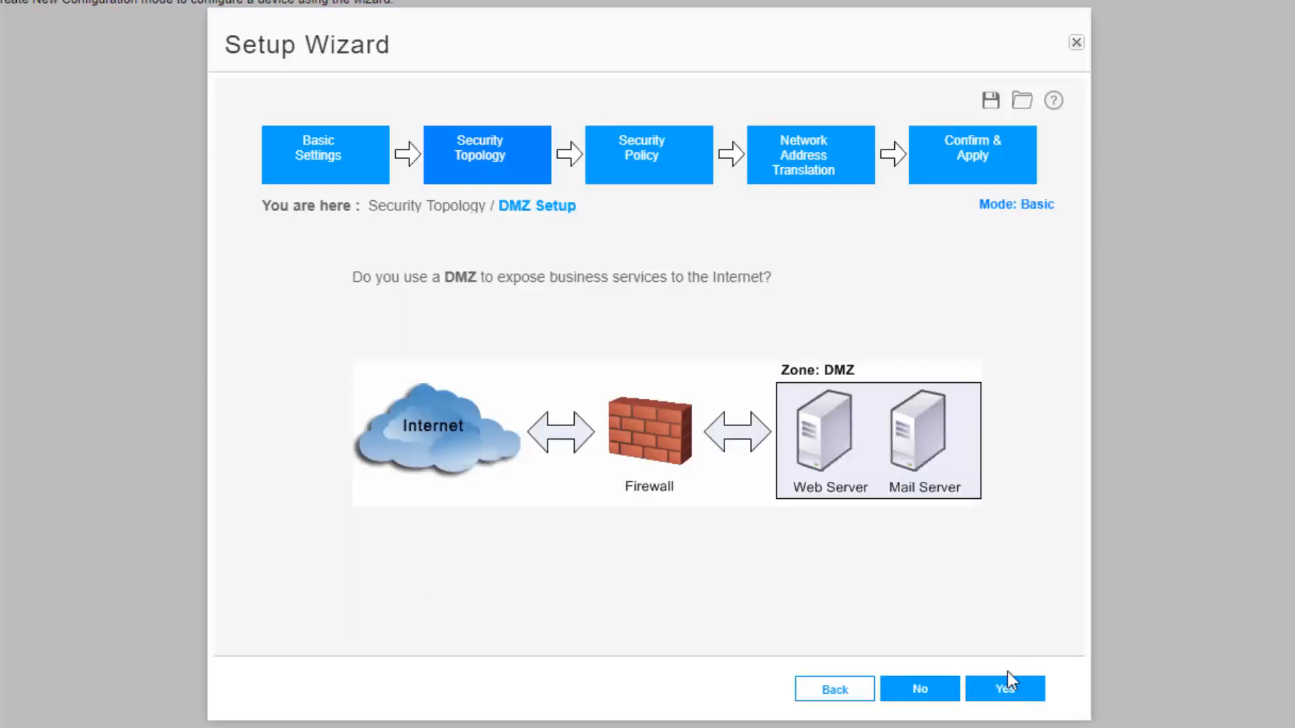
# Step: Choose to use a DMZ and set its network address to 172.29.1.1 with a CIDR prefix of /25
pyautogui.click(1007, 692)
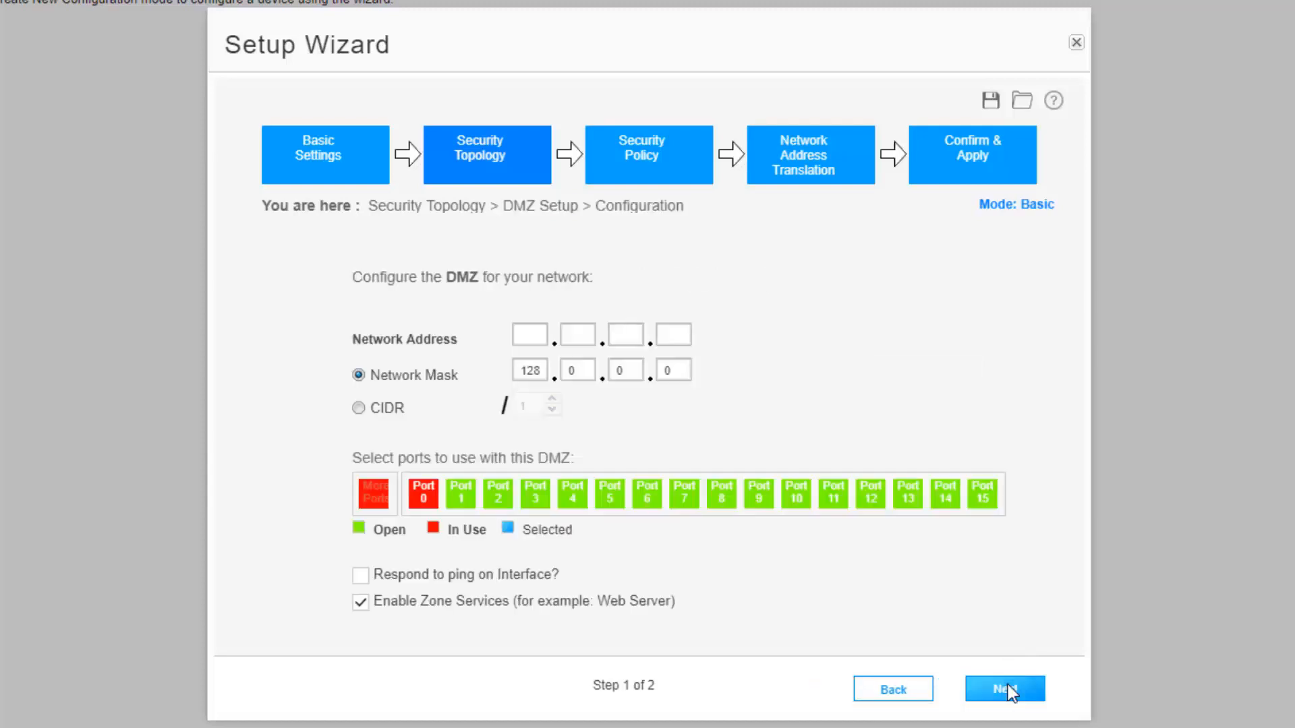
pyautogui.click(542, 326)
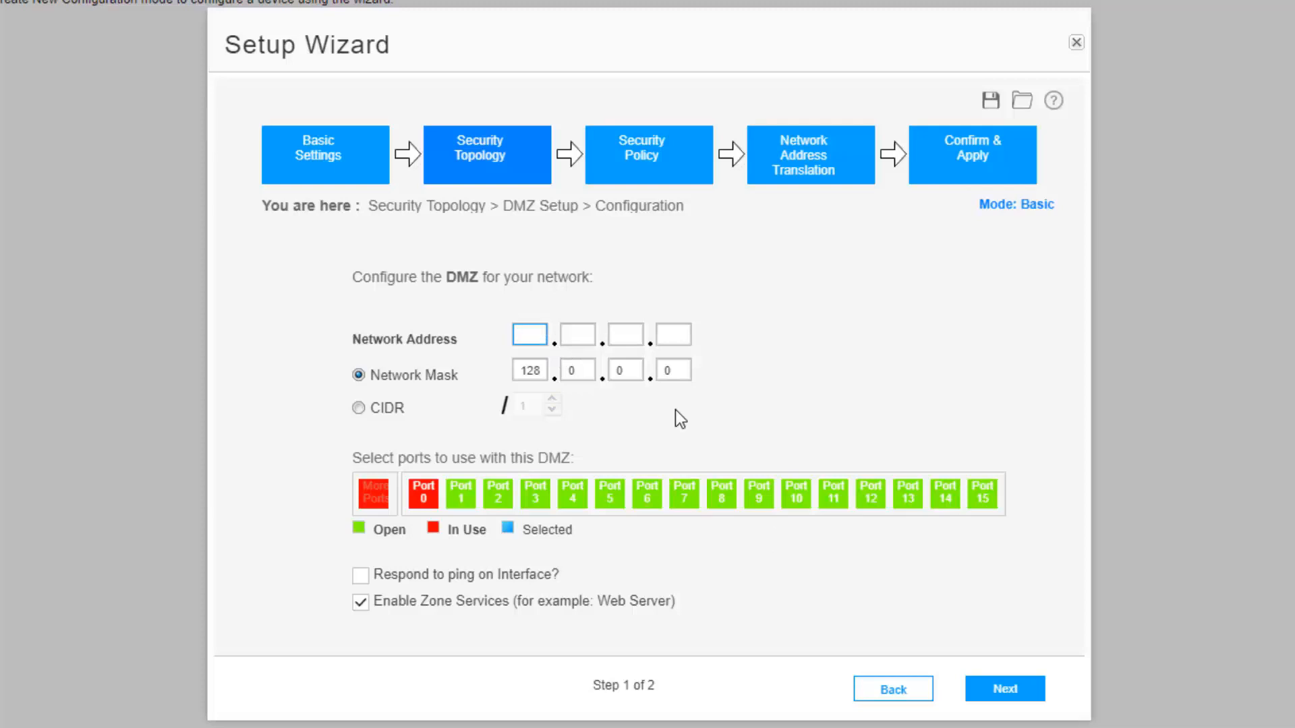
pyautogui.write('172.29.1.1')
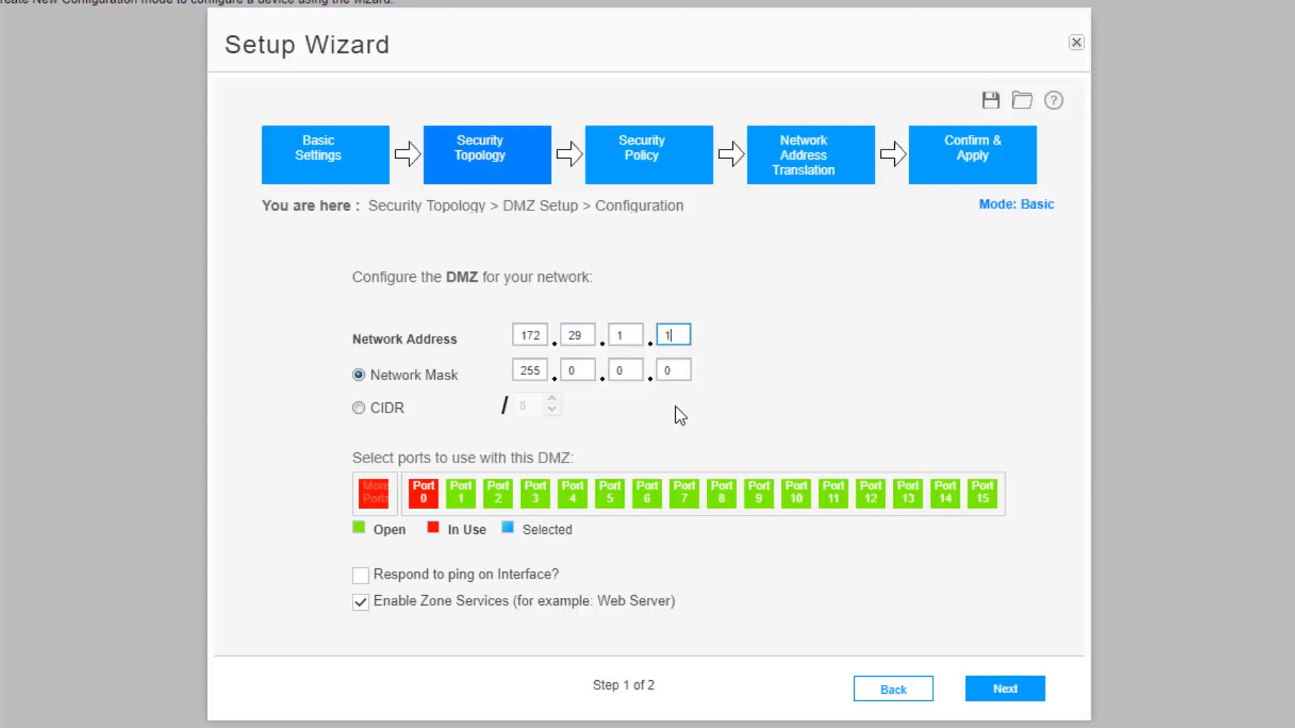
pyautogui.click(358, 409)
pyautogui.click(552, 398)
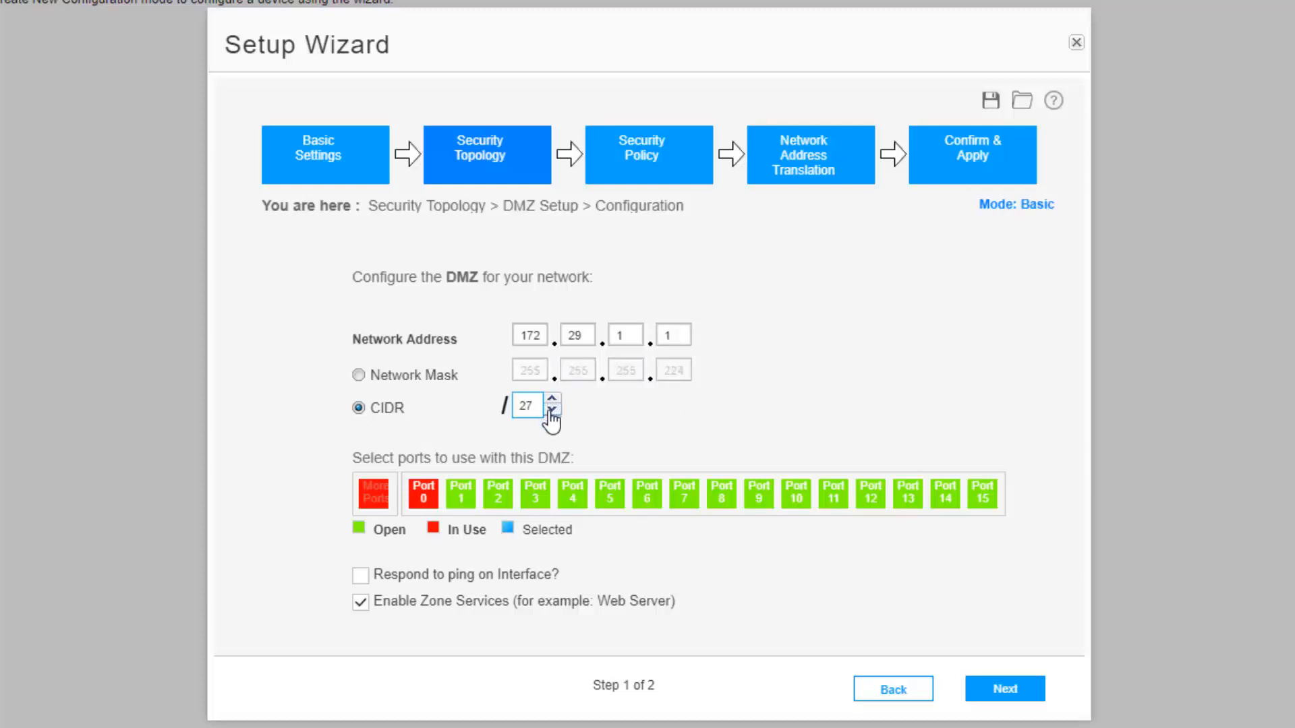
pyautogui.click(551, 410)
pyautogui.click(552, 409)
# Step: Assign port 1 to the DMZ, enable ping responses on the interface and continue to the DMZ services
pyautogui.click(466, 501)
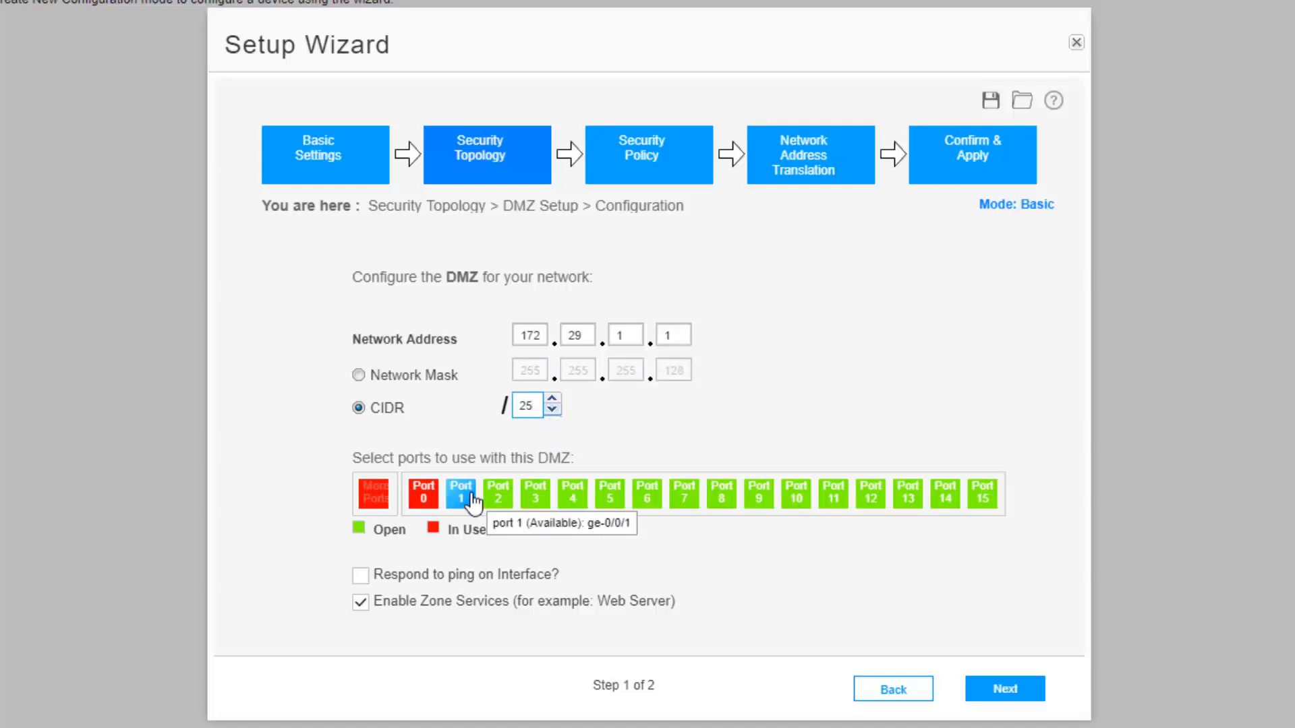
pyautogui.click(471, 494)
pyautogui.click(361, 577)
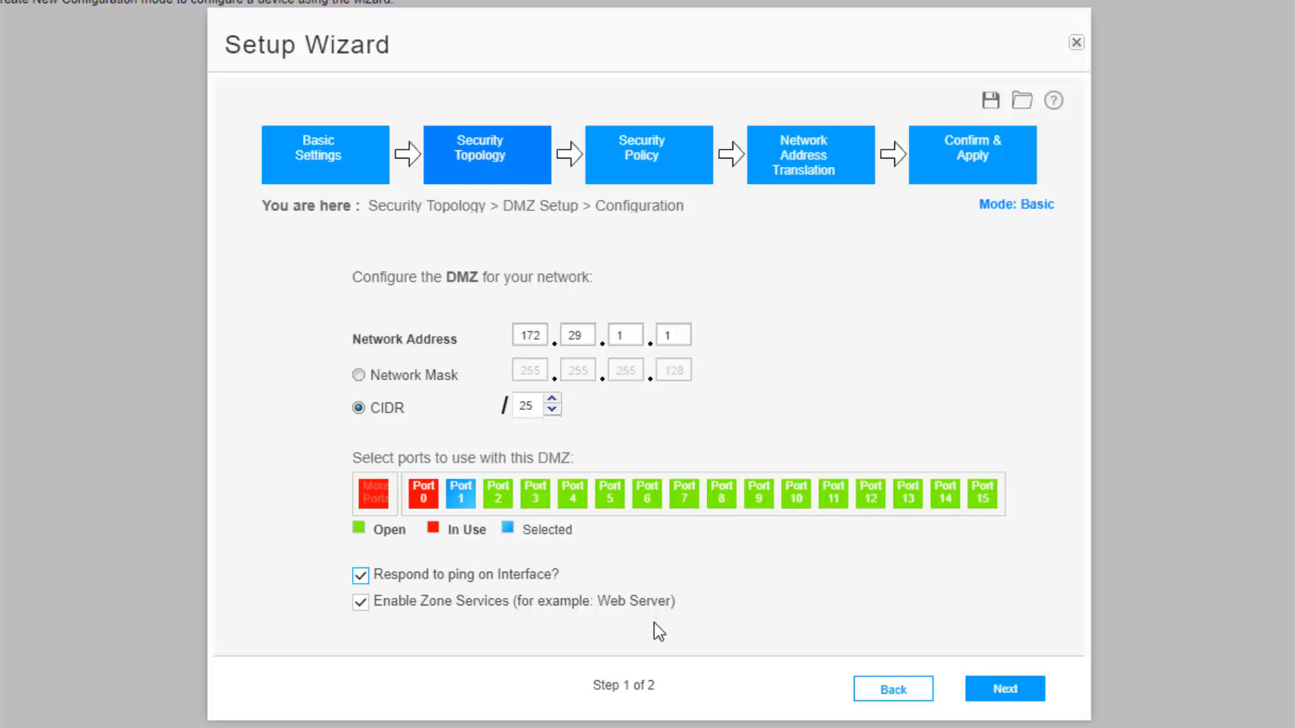
pyautogui.click(986, 682)
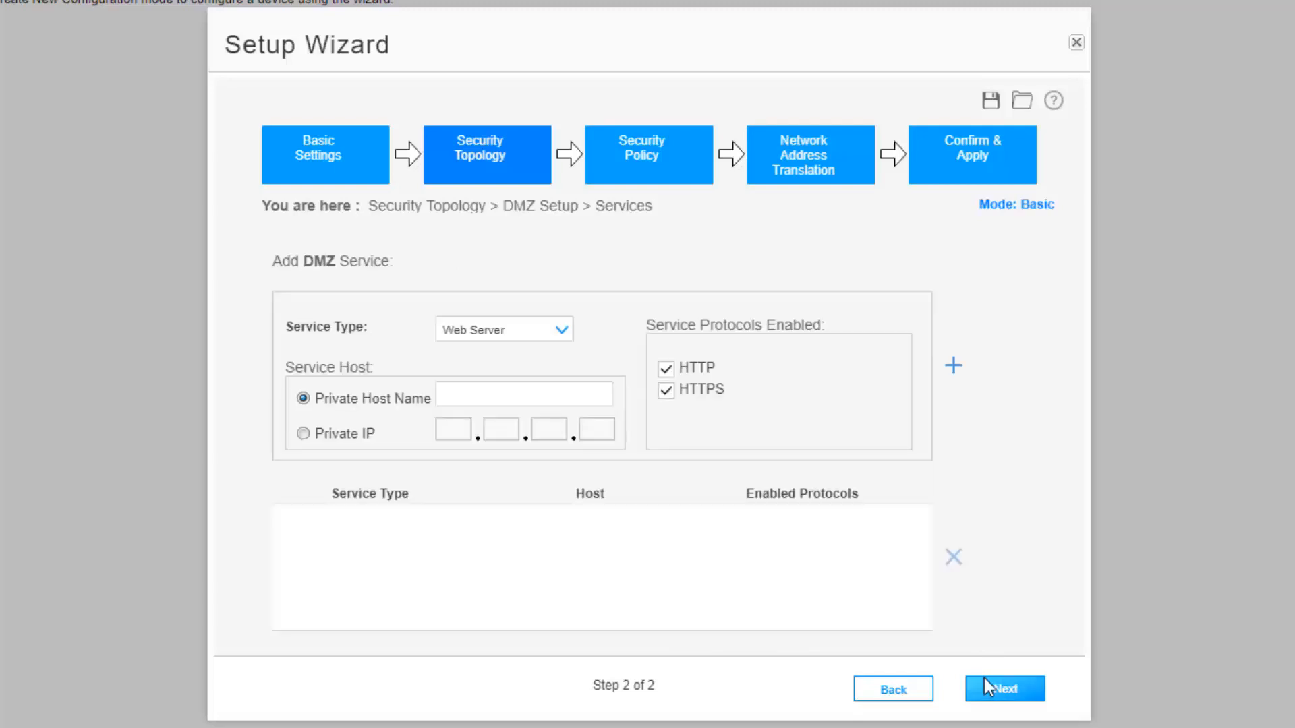
# Step: Examine the protocols offered for the Mail Server and File Transfer service types, returning the DMZ service type to Web Server
pyautogui.click(547, 331)
pyautogui.click(528, 376)
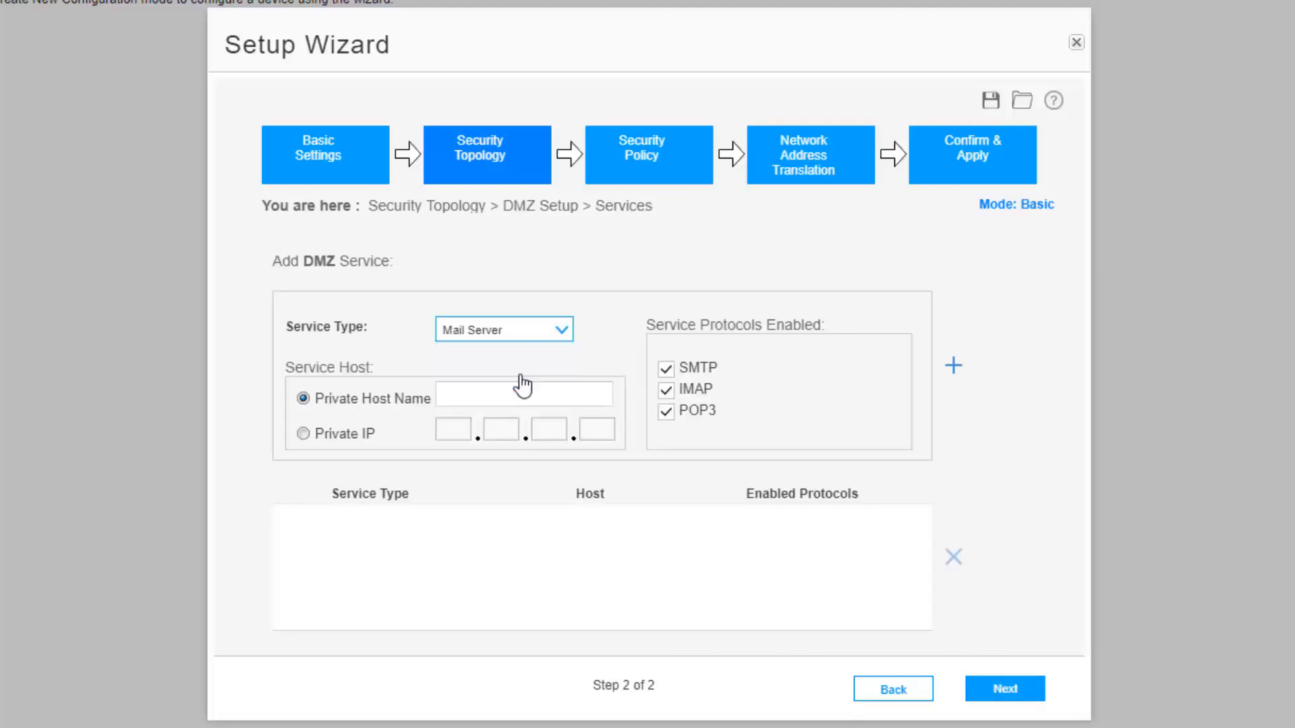
pyautogui.click(548, 328)
pyautogui.click(523, 399)
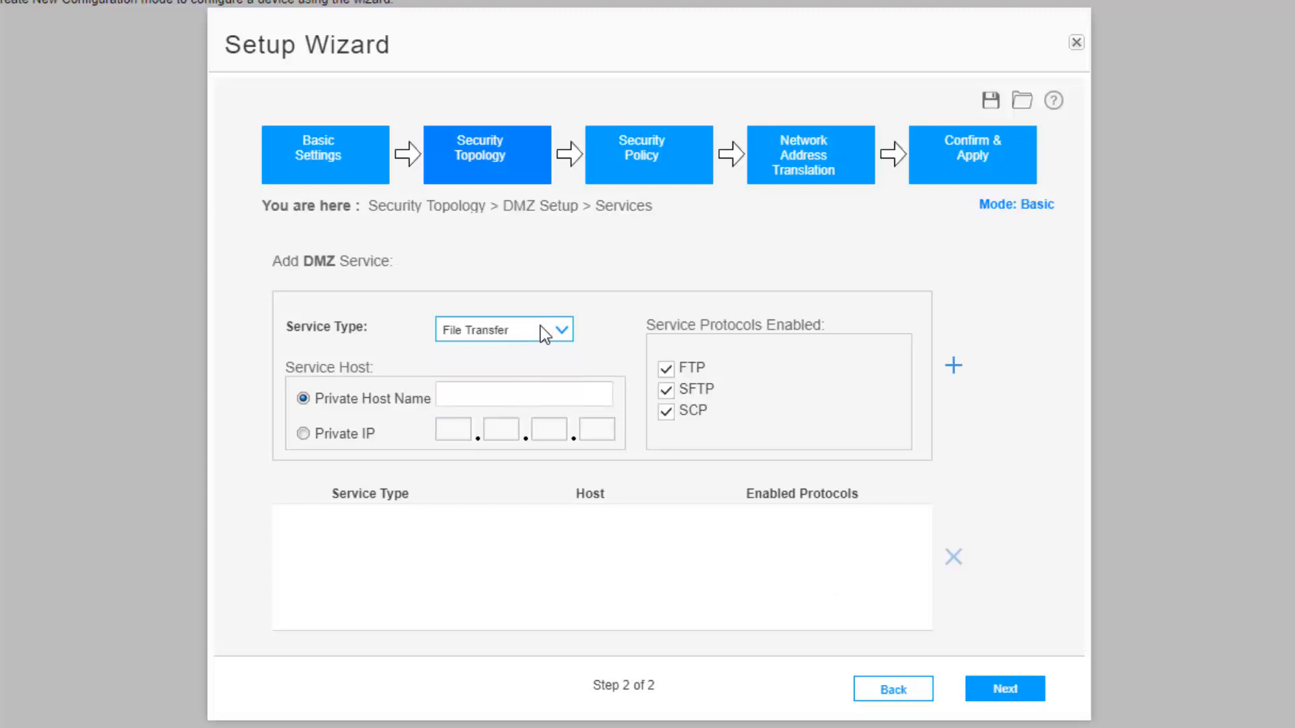
pyautogui.click(543, 336)
pyautogui.click(528, 363)
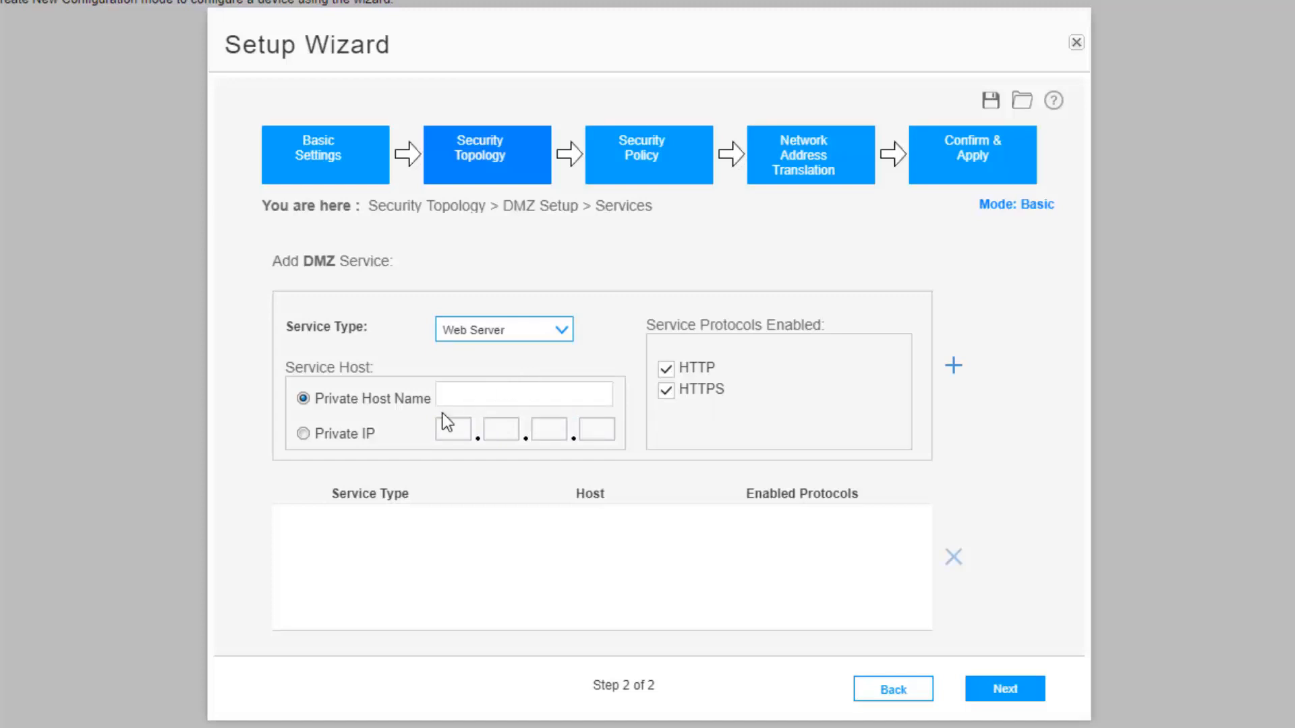
# Step: Add a Web Server DMZ service with HTTP and HTTPS at private IP 172.29.1.100 and continue to Internal Zone Setup
pyautogui.click(356, 435)
pyautogui.click(451, 436)
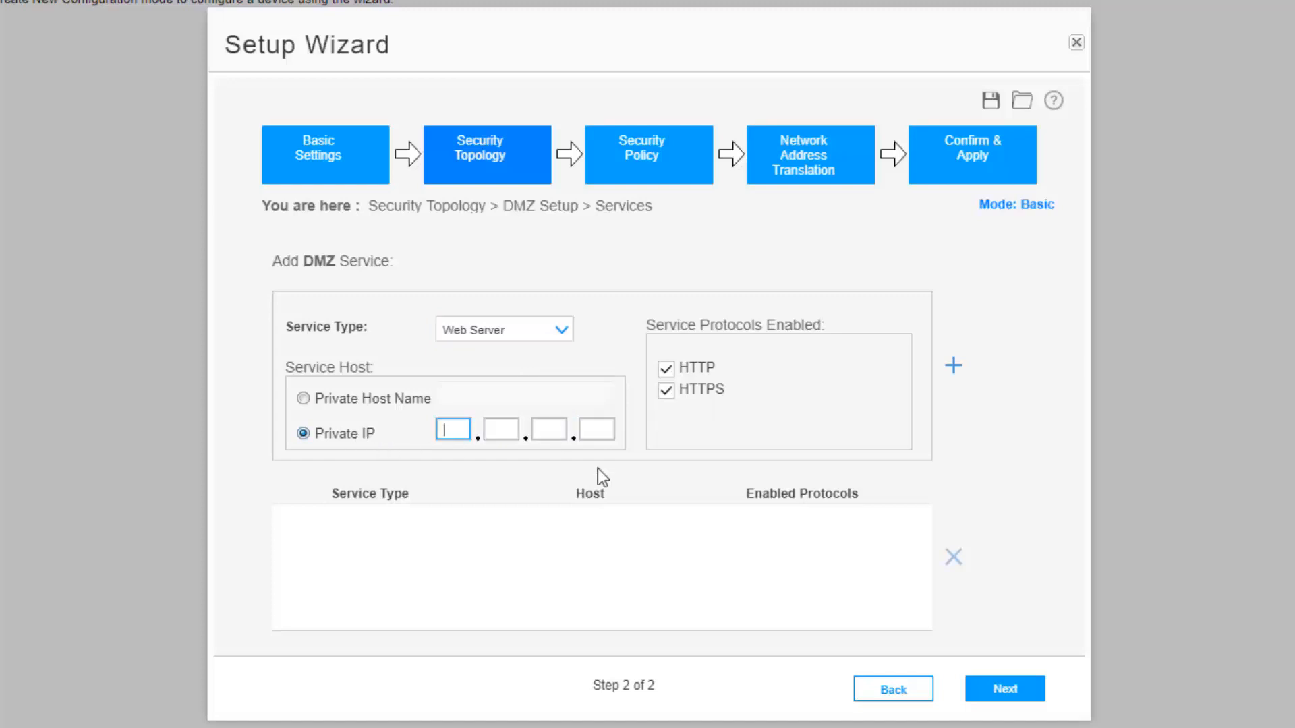
pyautogui.write('172.29.')
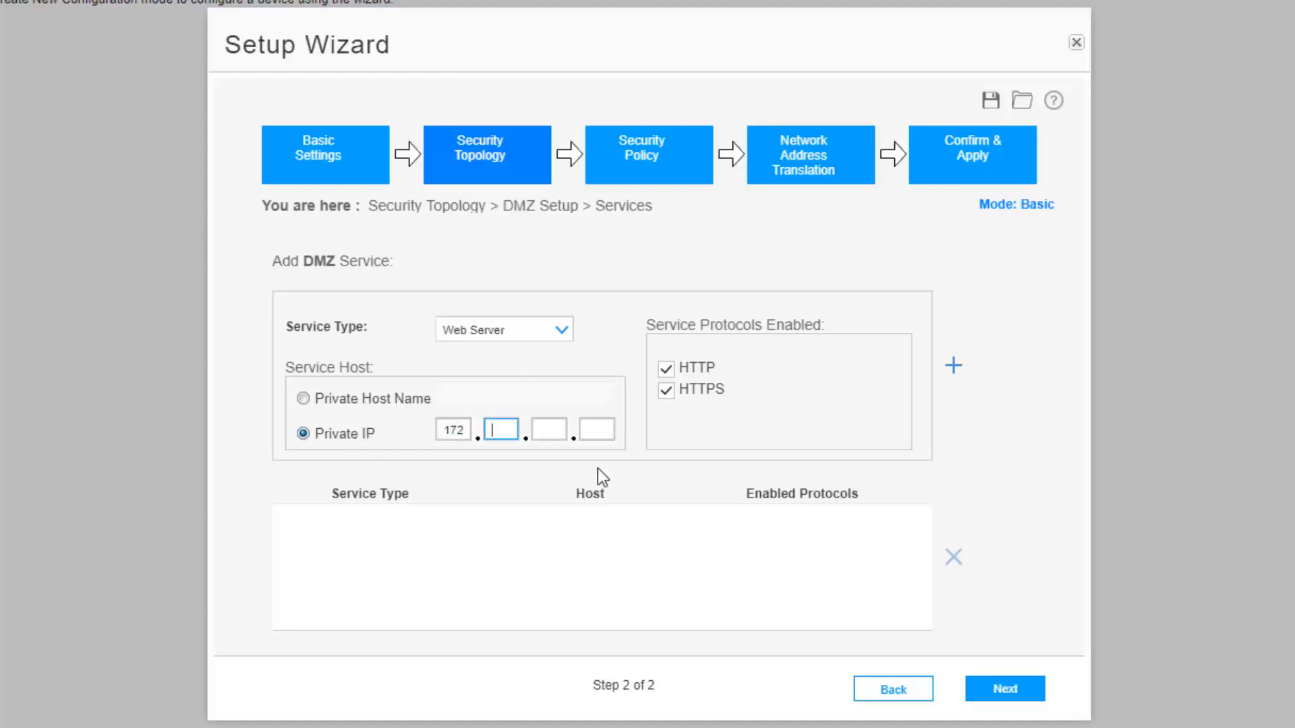
pyautogui.write('1.')
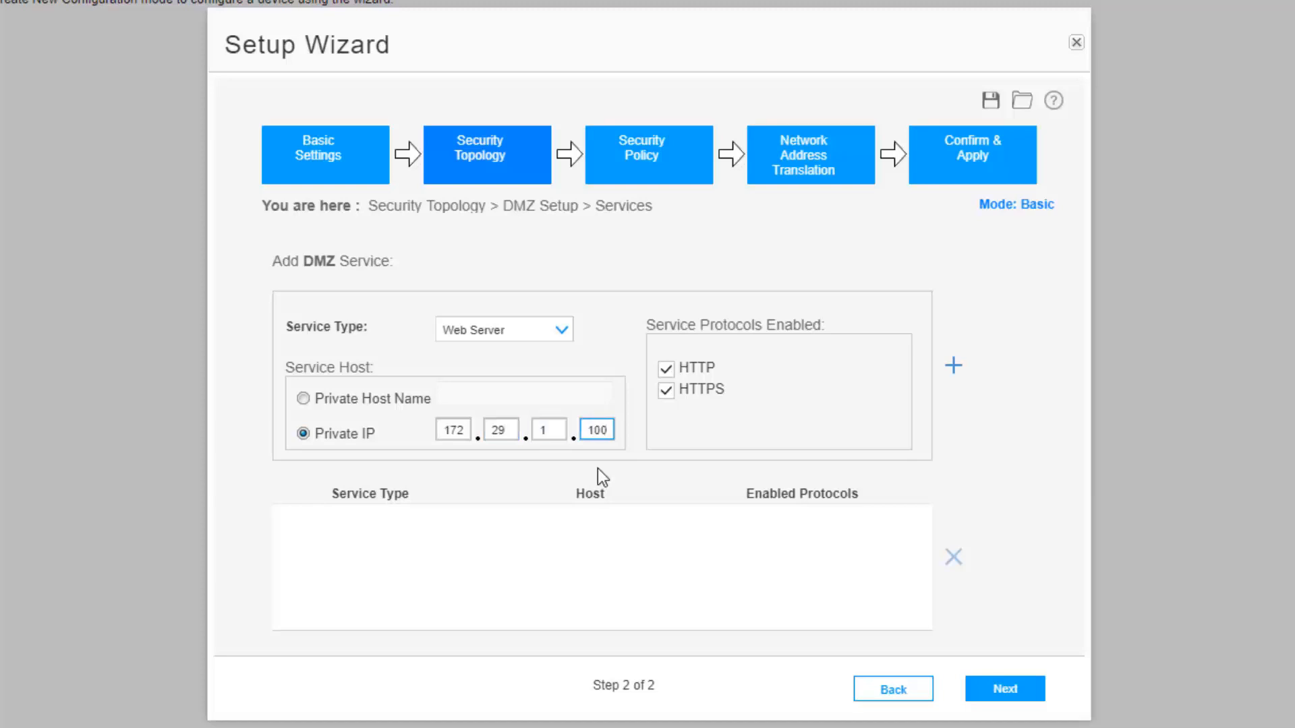
pyautogui.click(953, 366)
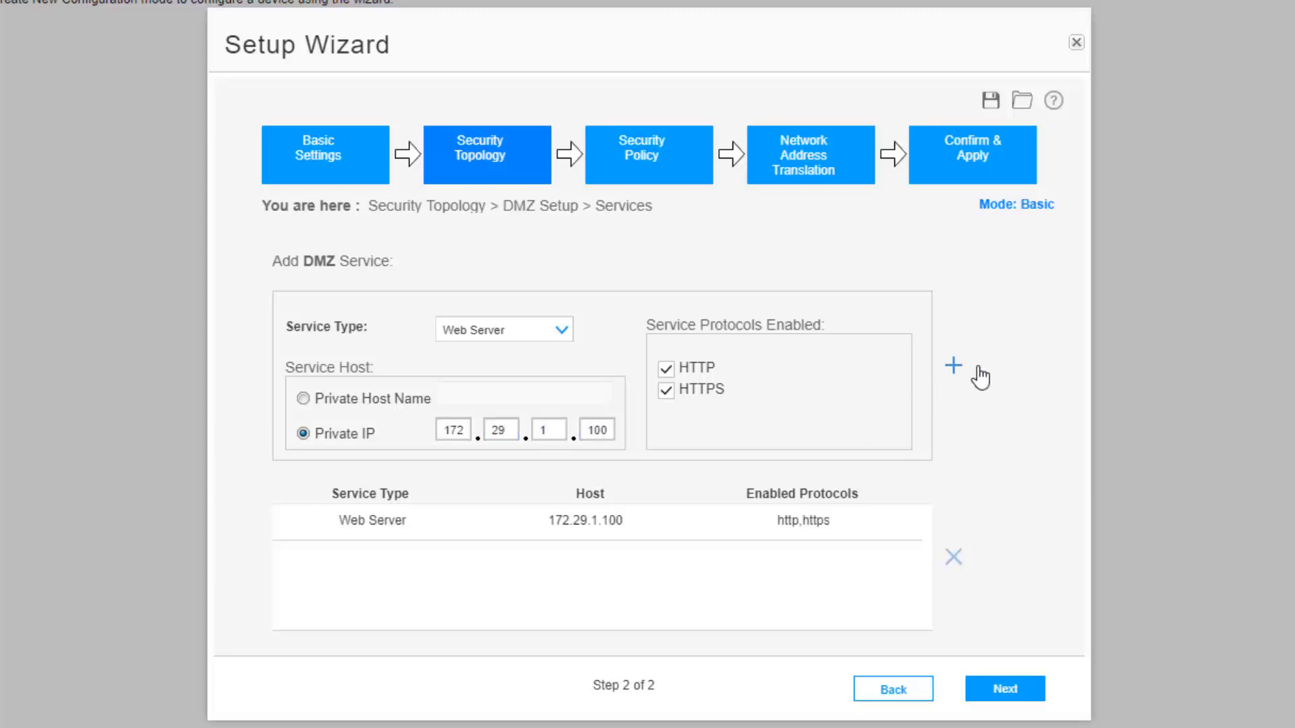
pyautogui.click(998, 688)
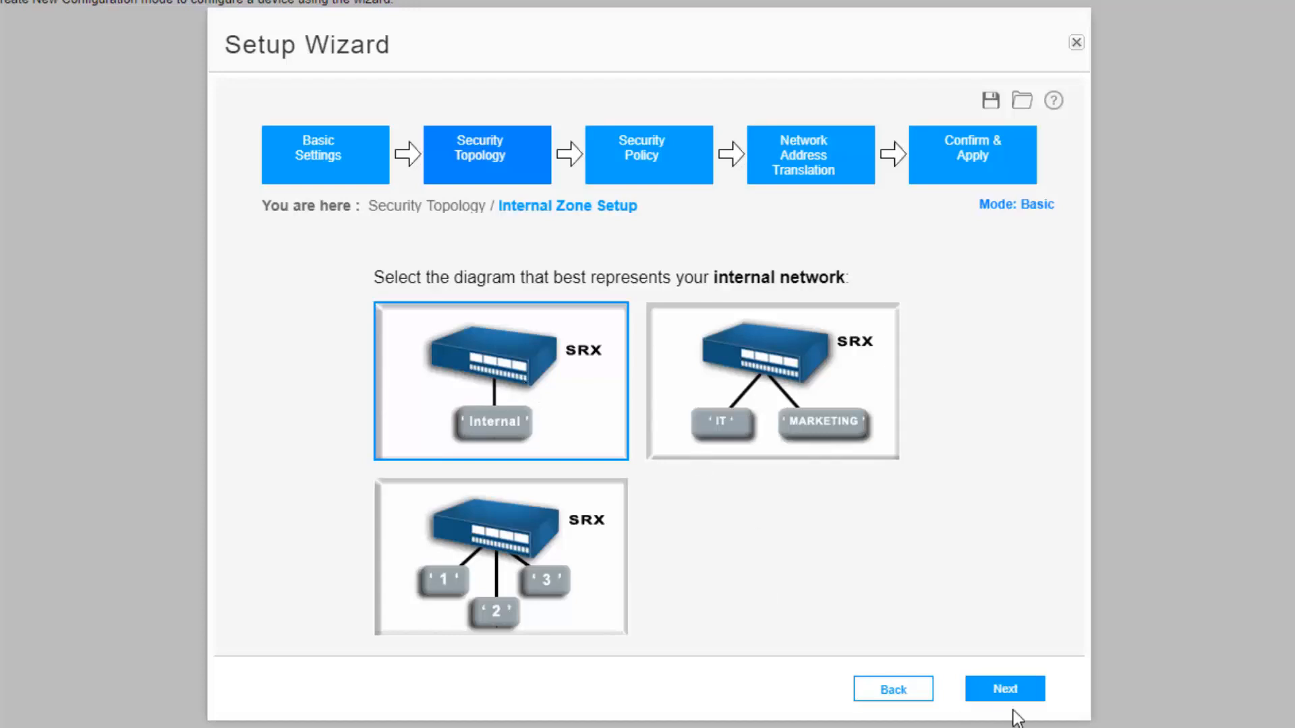
# Step: Keep the single internal network diagram and name the internal zone Users
pyautogui.click(1007, 691)
pyautogui.click(607, 329)
pyautogui.hotkey('ctrl', 'a')
pyautogui.write('Users')
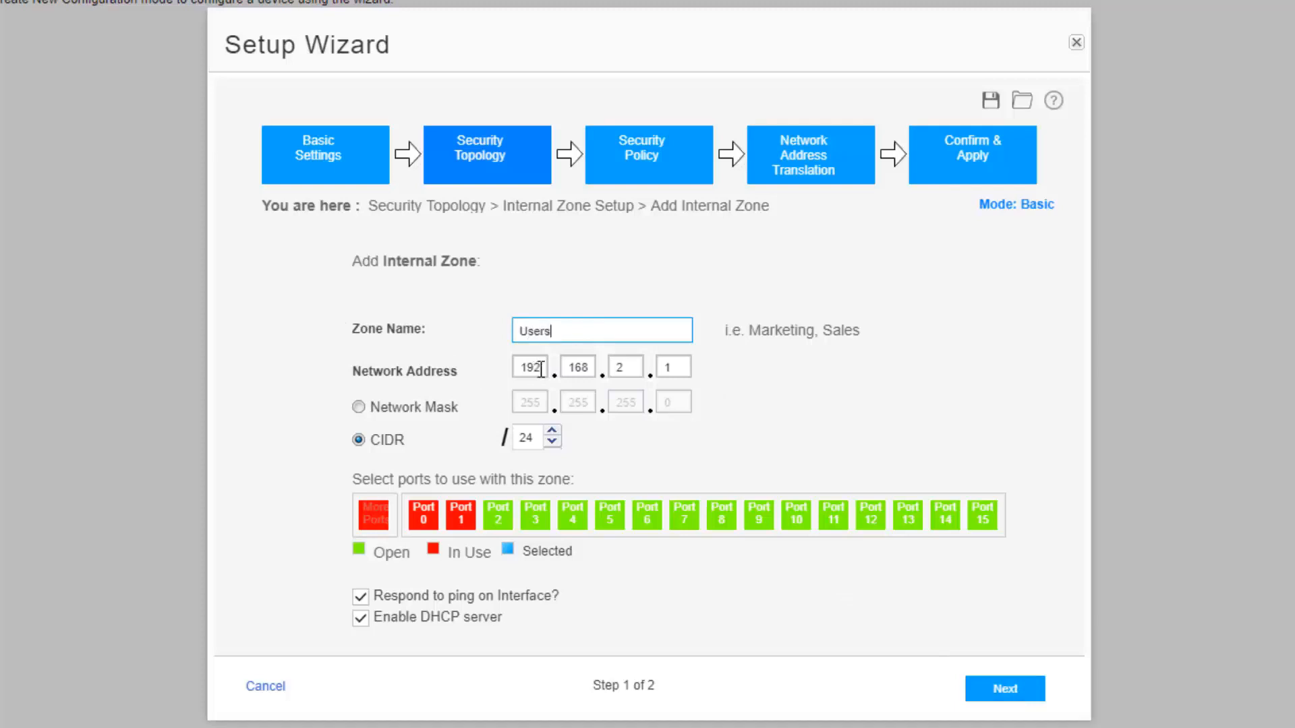
# Step: Set the Users zone's network address to 10.1.1.1/24, assign port 2 and continue to its DHCP configuration
pyautogui.moveTo(541, 367); pyautogui.dragTo(497, 368)
pyautogui.write('10')
pyautogui.press('Tab')
pyautogui.write('1')
pyautogui.press('Tab')
pyautogui.write('1')
pyautogui.press('Tab')
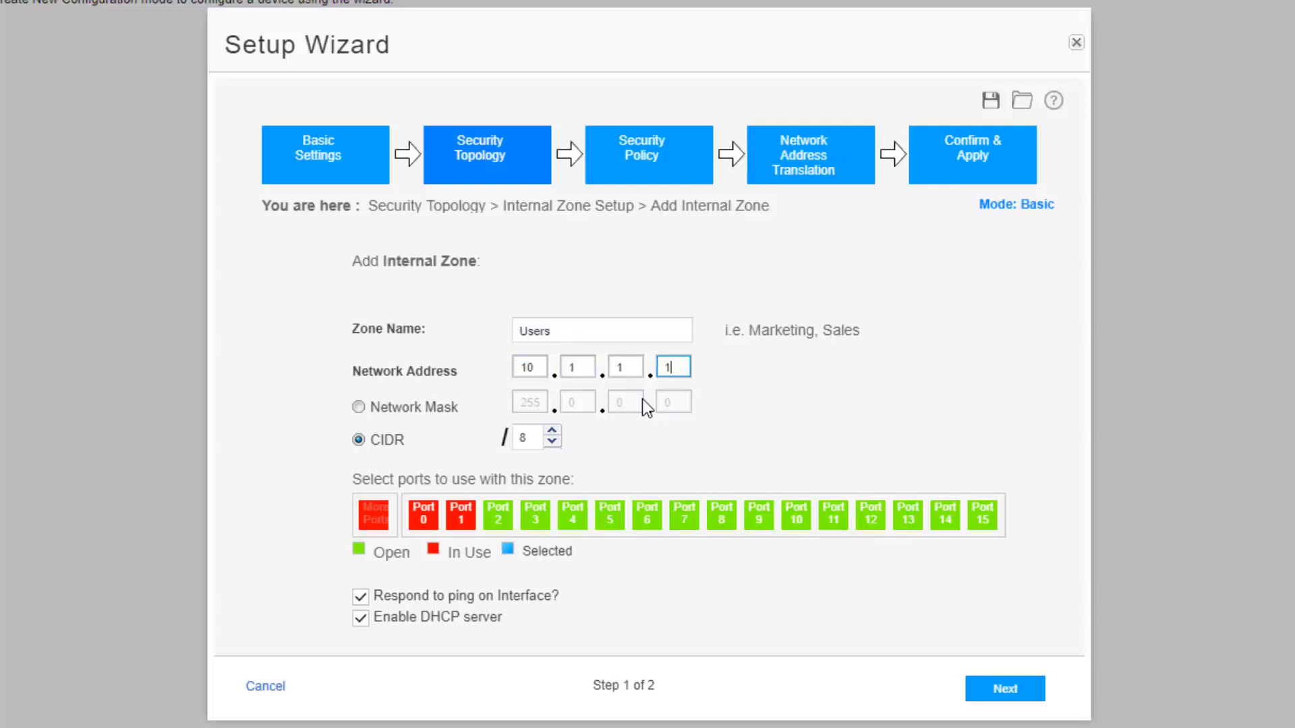
pyautogui.click(552, 431)
pyautogui.click(496, 516)
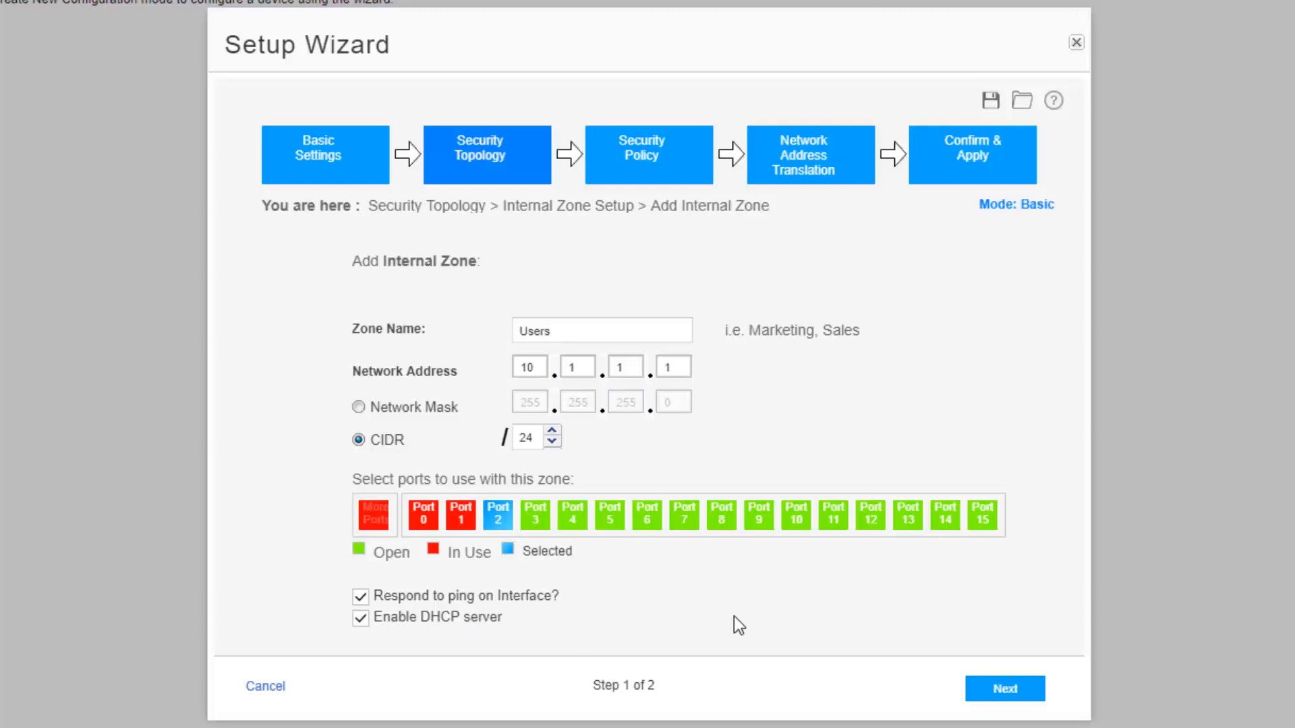
pyautogui.click(1015, 689)
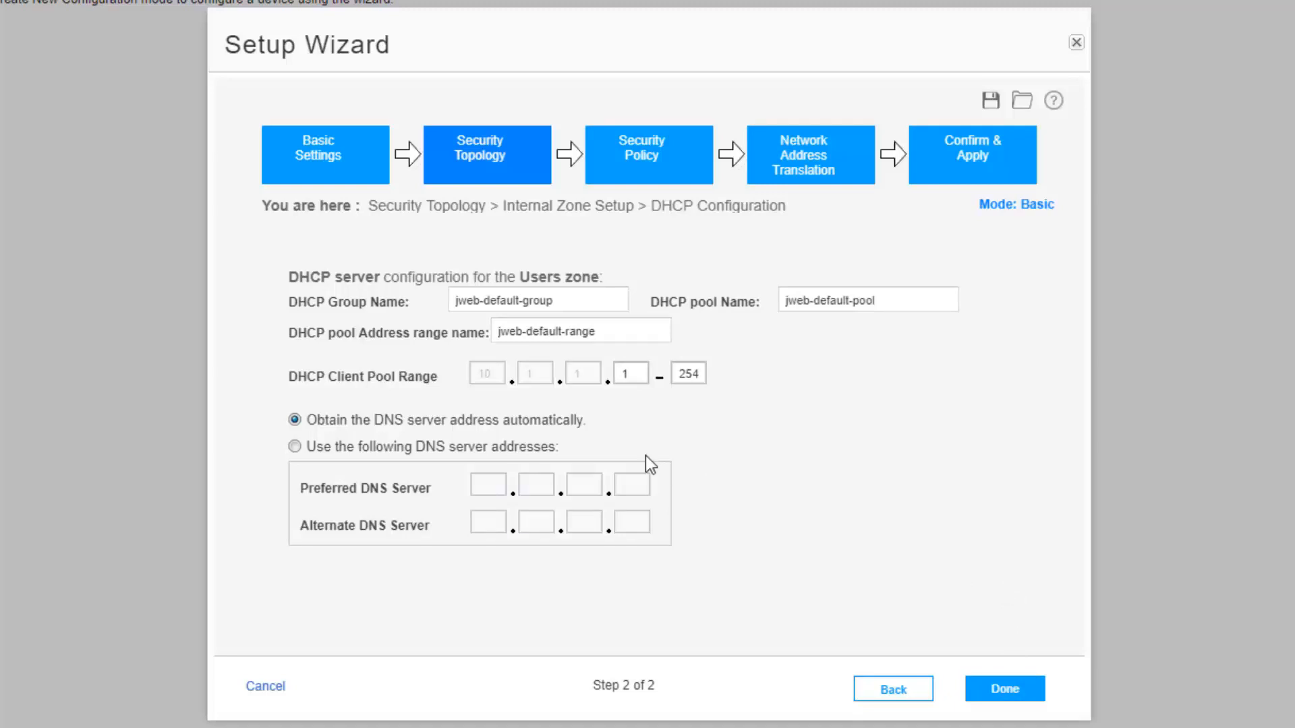
# Step: Specify 8.8.8.8 as the preferred and 1.1.1.1 as the alternate DNS server for the Users zone and finish its DHCP setup
pyautogui.click(295, 447)
pyautogui.click(488, 485)
pyautogui.write('8.8.8.8')
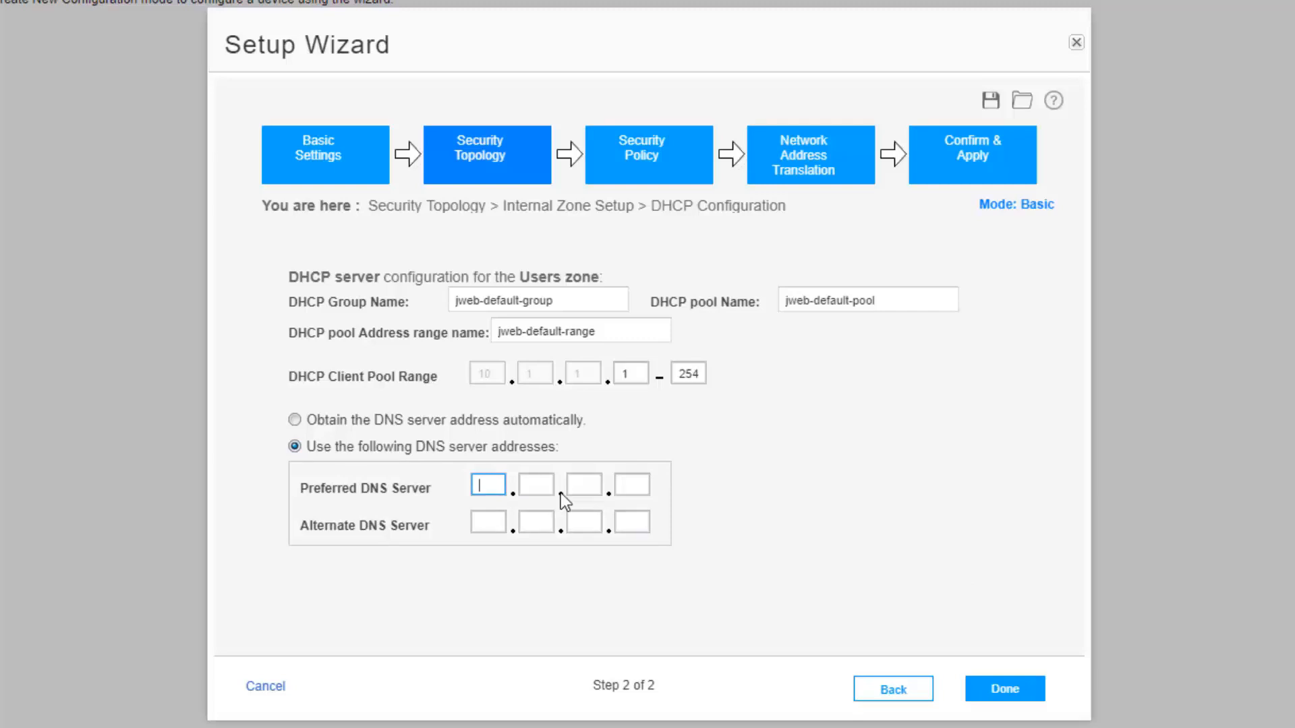
pyautogui.press('Tab')
pyautogui.write('1.1.1.1')
pyautogui.click(1020, 691)
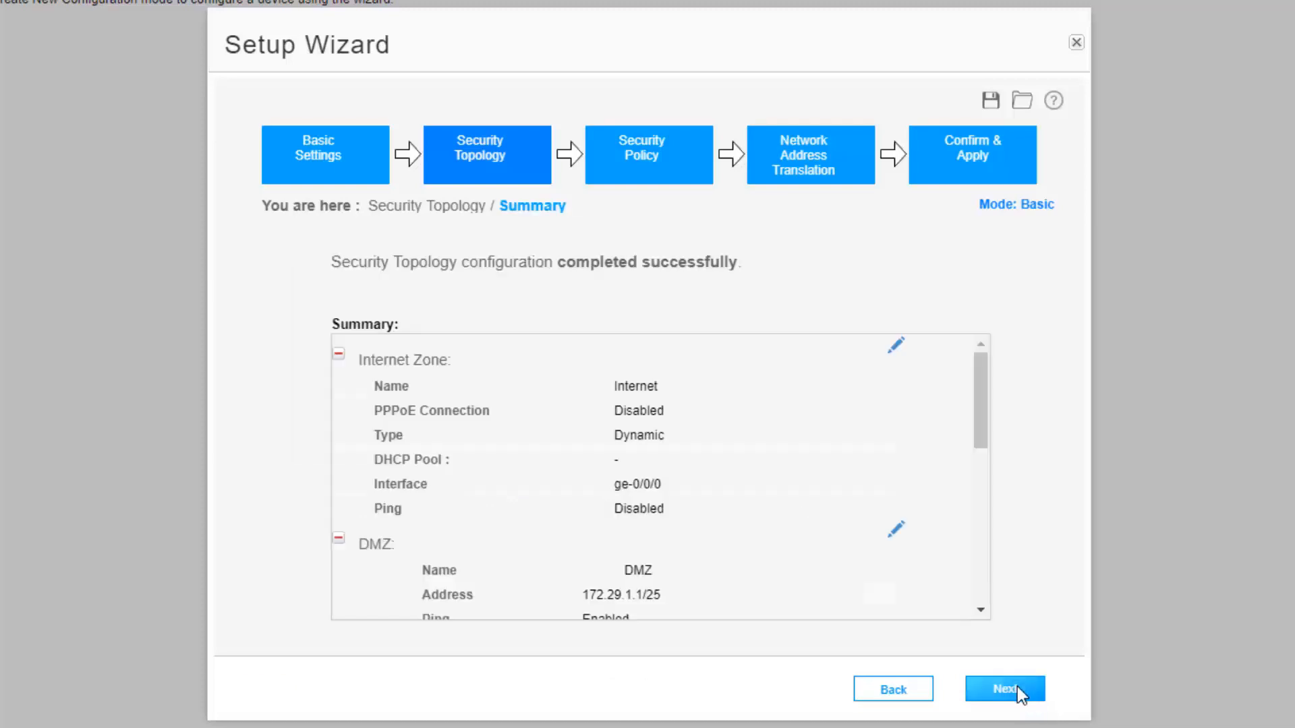
# Step: Review the Security Topology summary and proceed past the Security Policy overview and licenses to the Internet–DMZ policies
pyautogui.scroll(-5, 907, 533)
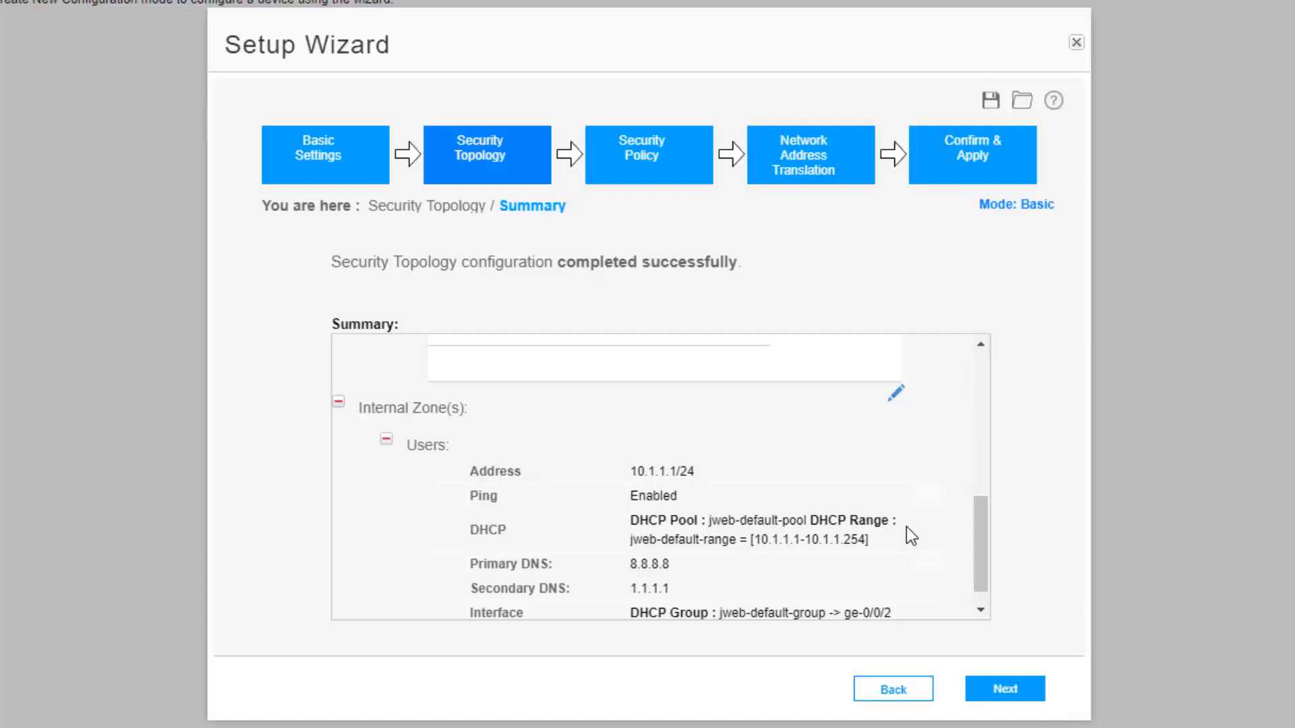
pyautogui.scroll(-1, 907, 528)
pyautogui.click(1021, 690)
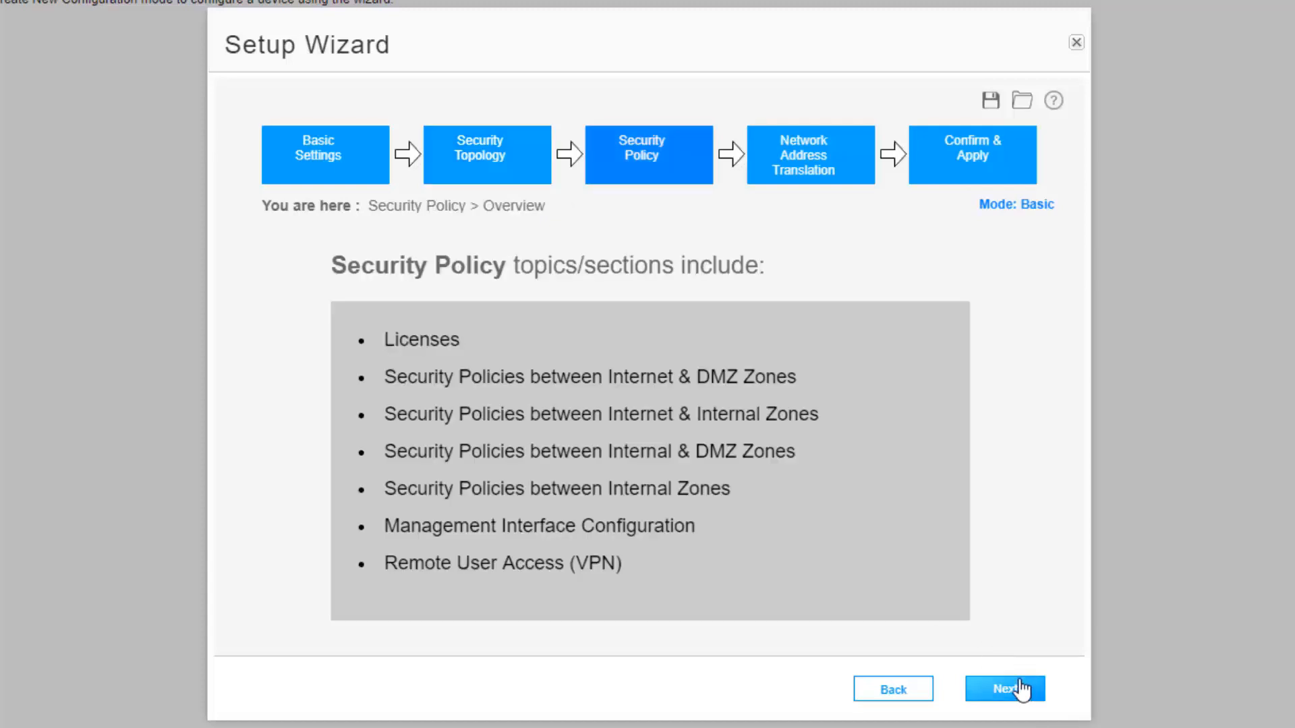
pyautogui.click(1023, 690)
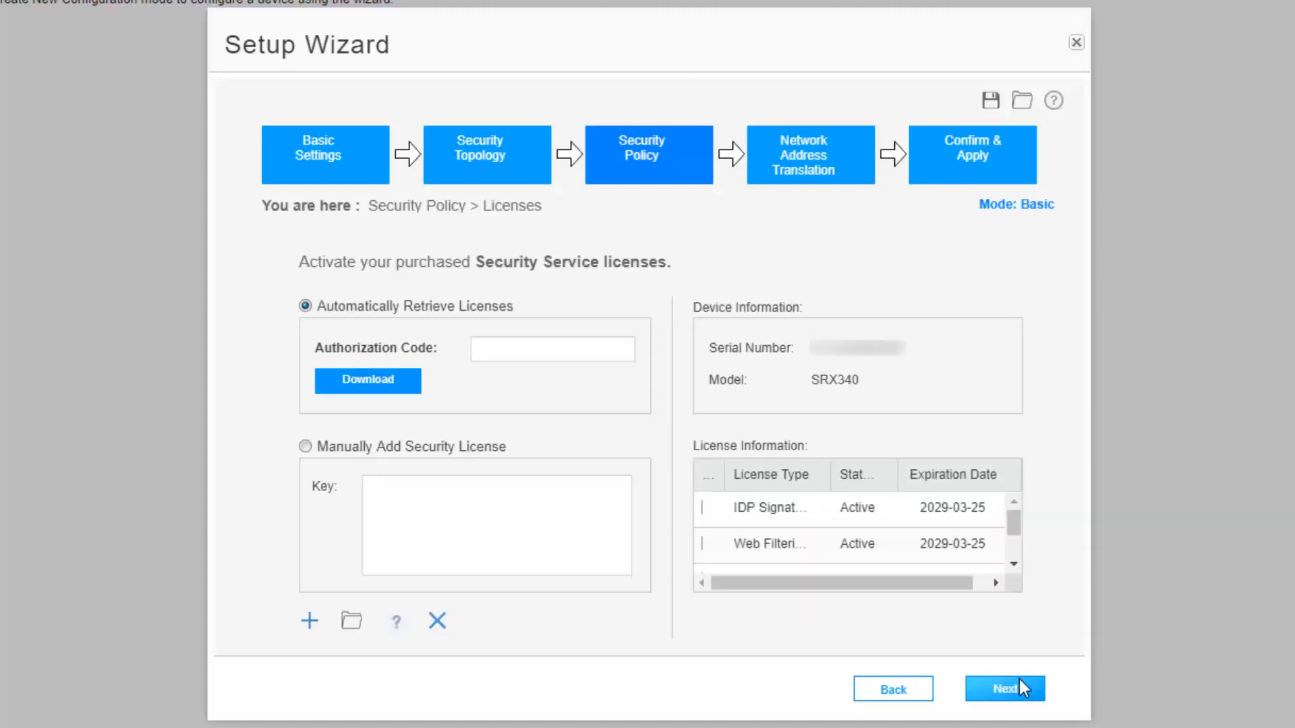
pyautogui.click(1023, 689)
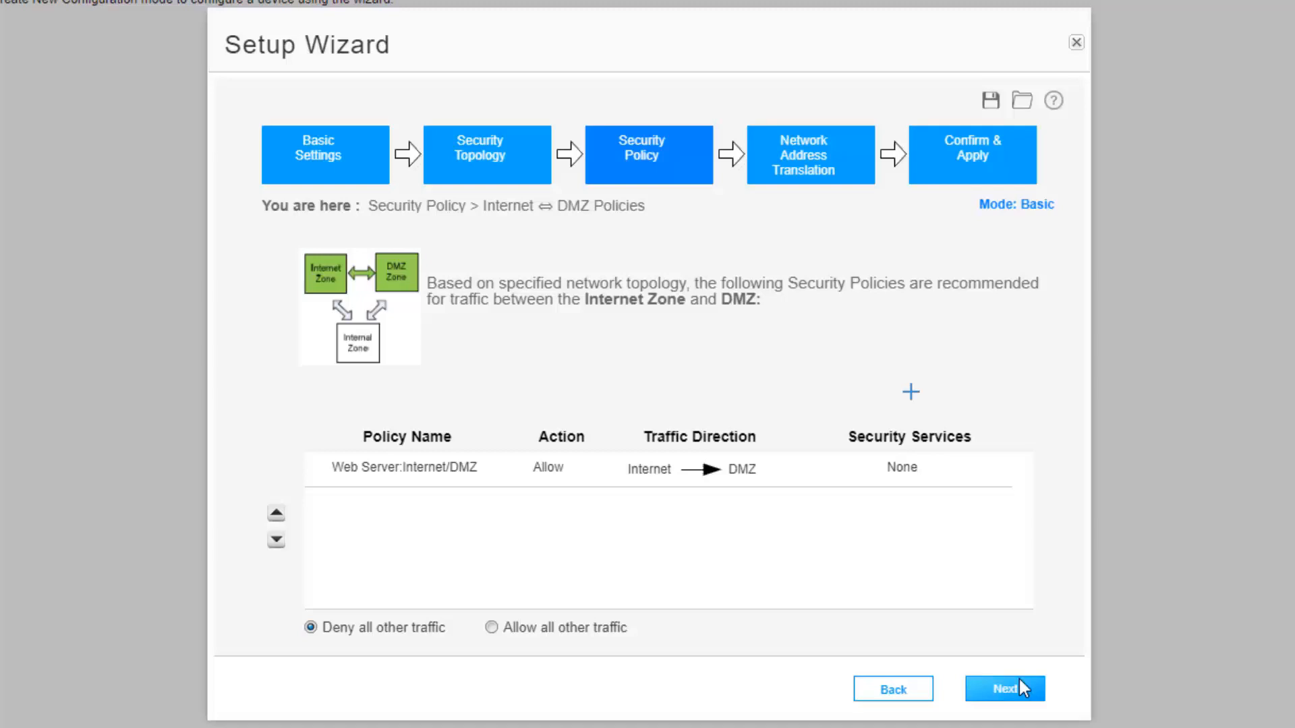
# Step: Start a new Internet–DMZ policy named dmz-inet that allows traffic from the DMZ to the Internet Zone
pyautogui.click(912, 405)
pyautogui.click(478, 406)
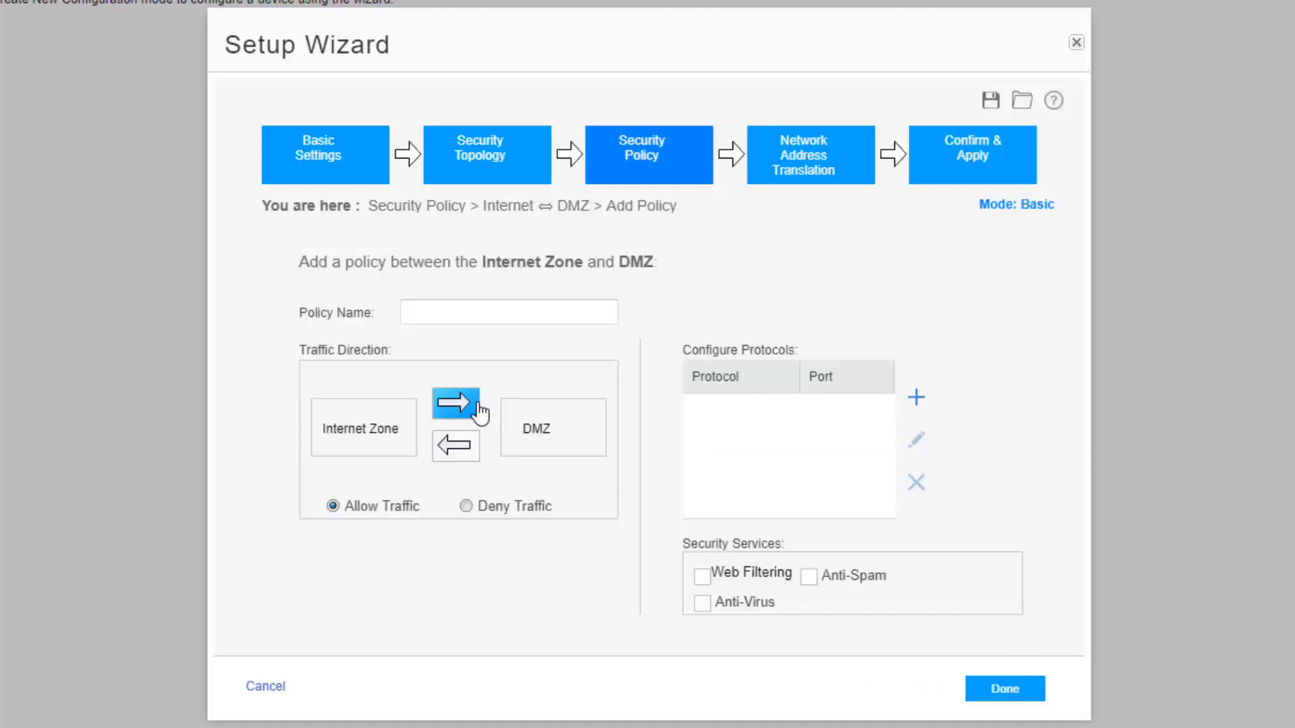
pyautogui.click(474, 405)
pyautogui.click(474, 405)
pyautogui.click(474, 404)
pyautogui.click(475, 410)
pyautogui.click(468, 456)
pyautogui.click(467, 456)
pyautogui.click(468, 456)
pyautogui.click(474, 405)
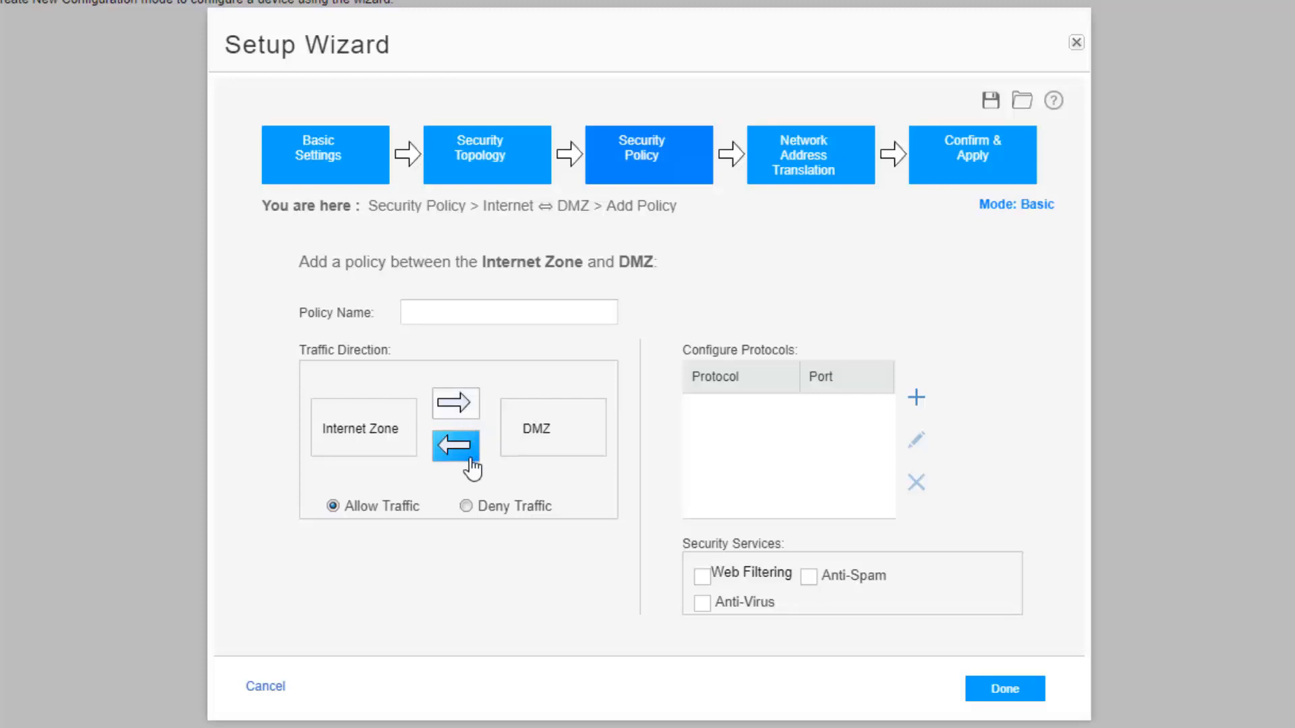
pyautogui.click(467, 317)
pyautogui.write('dmz-inet')
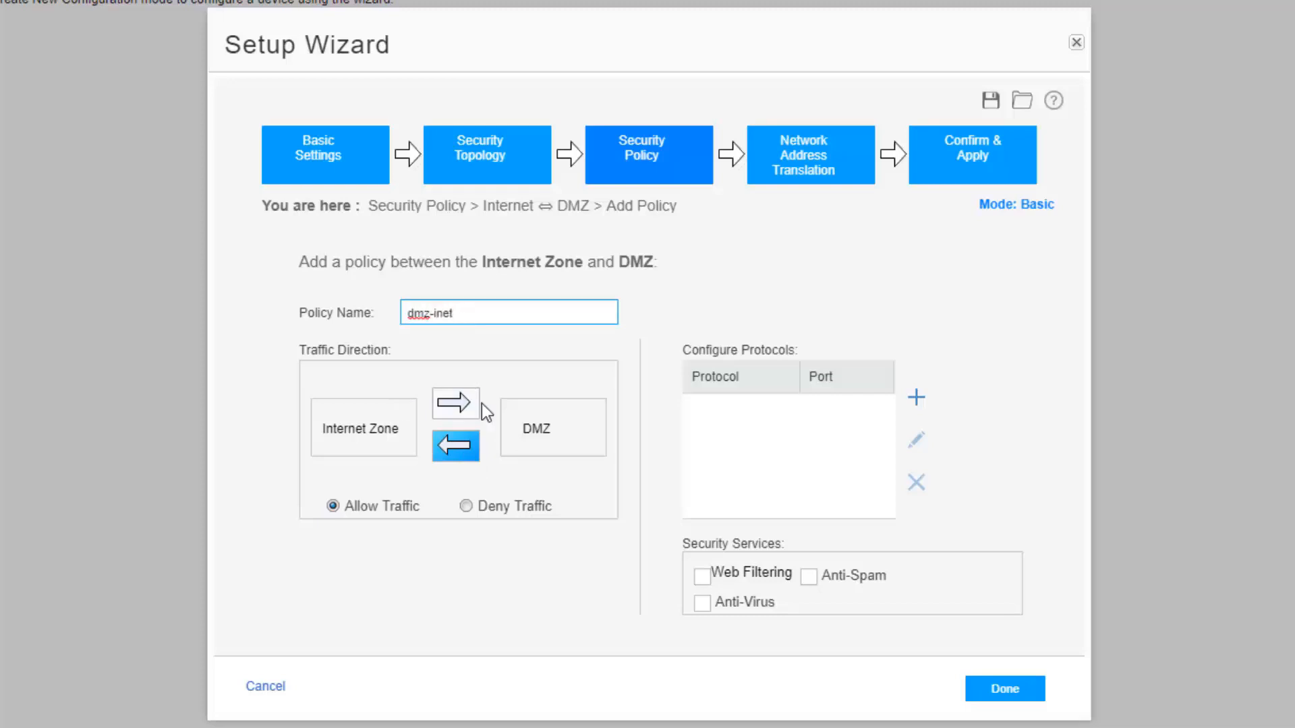
# Step: Add protocol ANY with port ANY to the dmz-inet policy and save the policy
pyautogui.click(916, 398)
pyautogui.click(1007, 689)
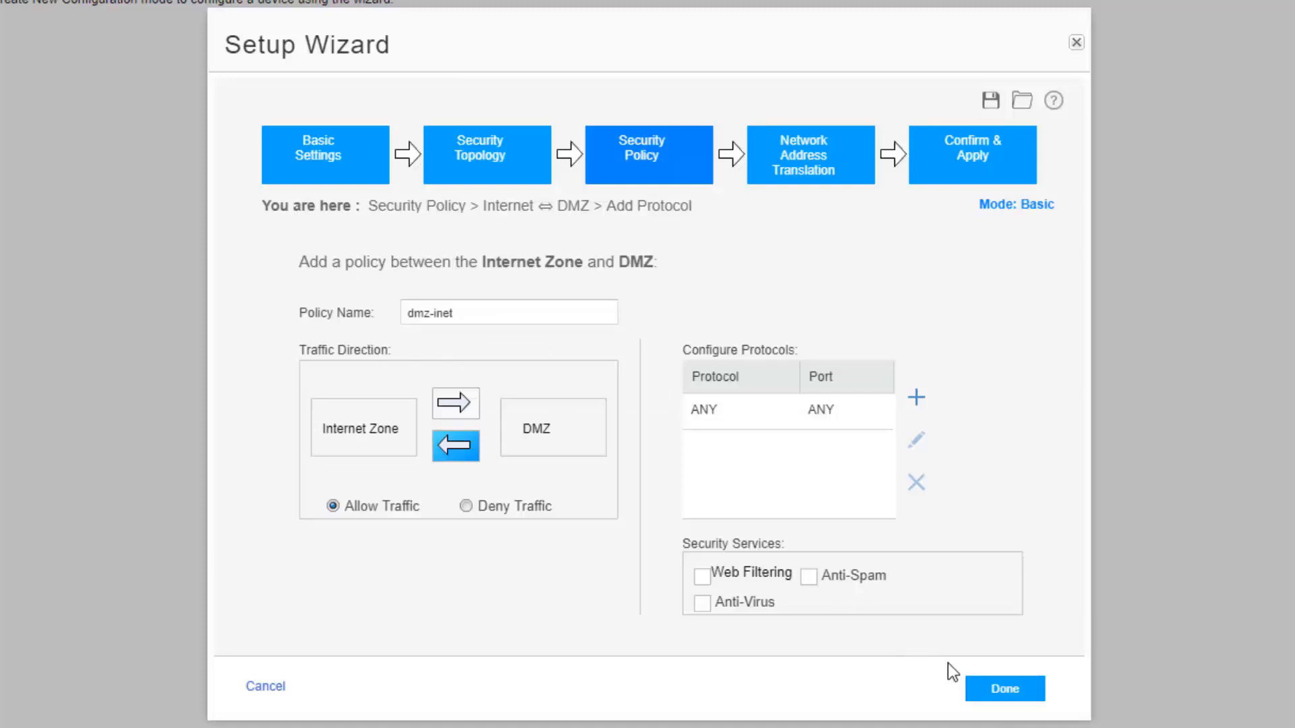
pyautogui.click(988, 682)
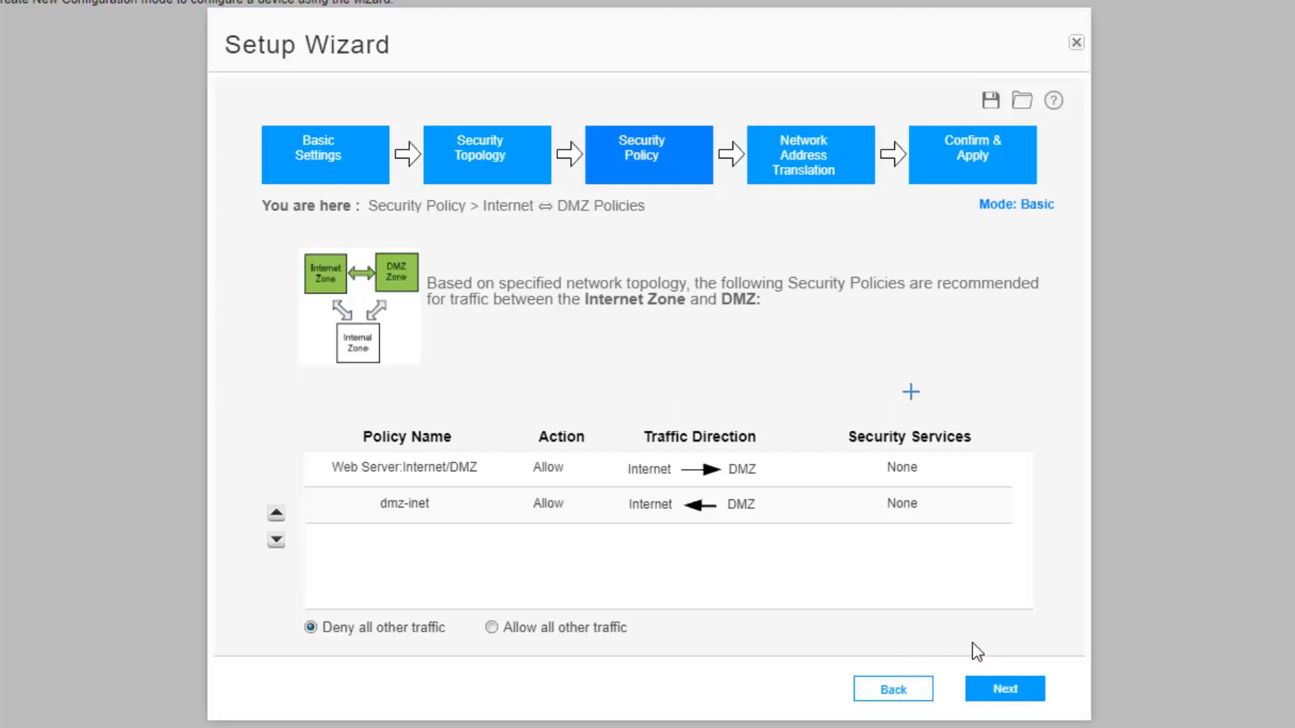
# Step: Accept the recommended Internet–Internal and Internal–DMZ policies with all other traffic denied, continuing to the Remote VPN question
pyautogui.click(996, 684)
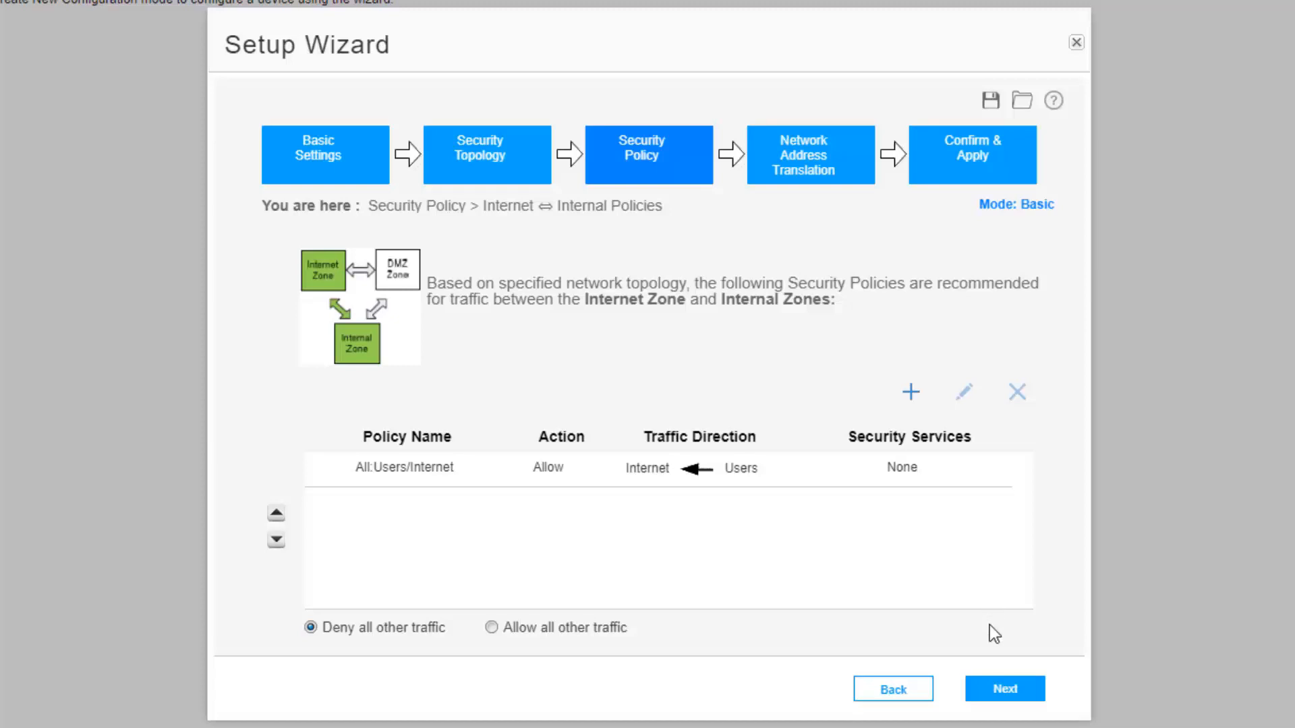
pyautogui.click(989, 691)
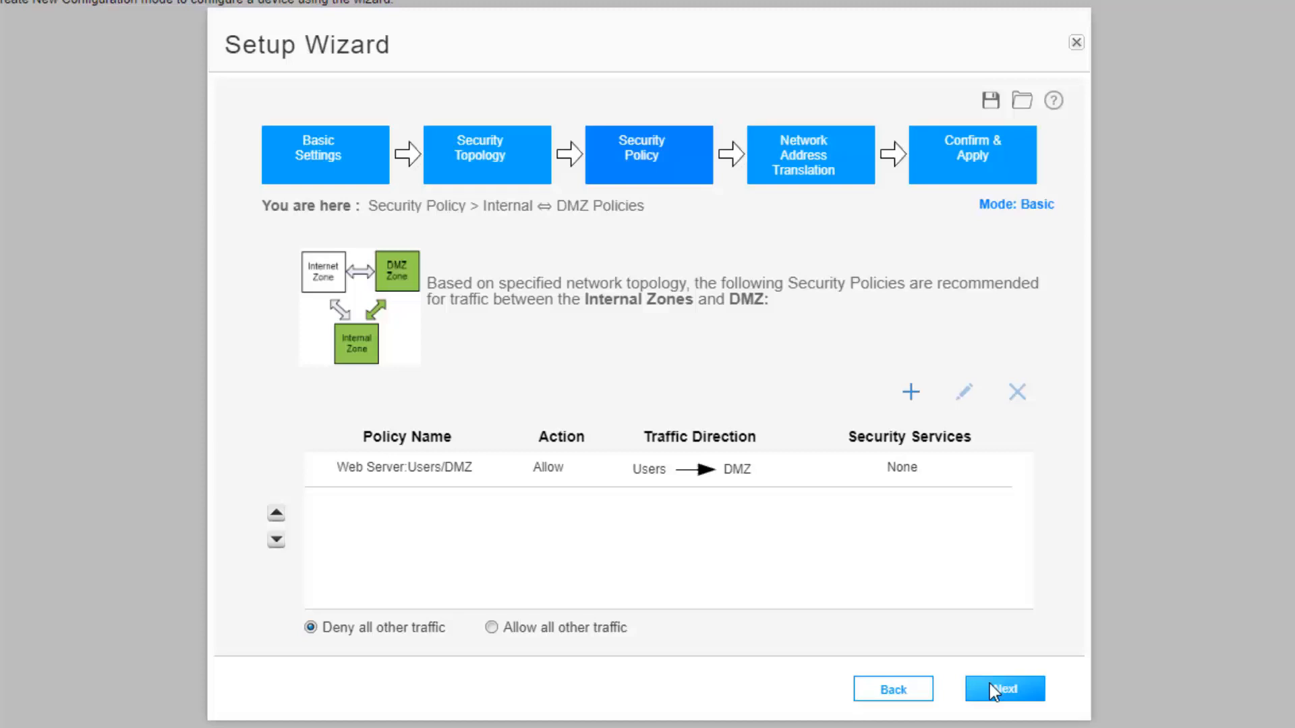
pyautogui.click(990, 683)
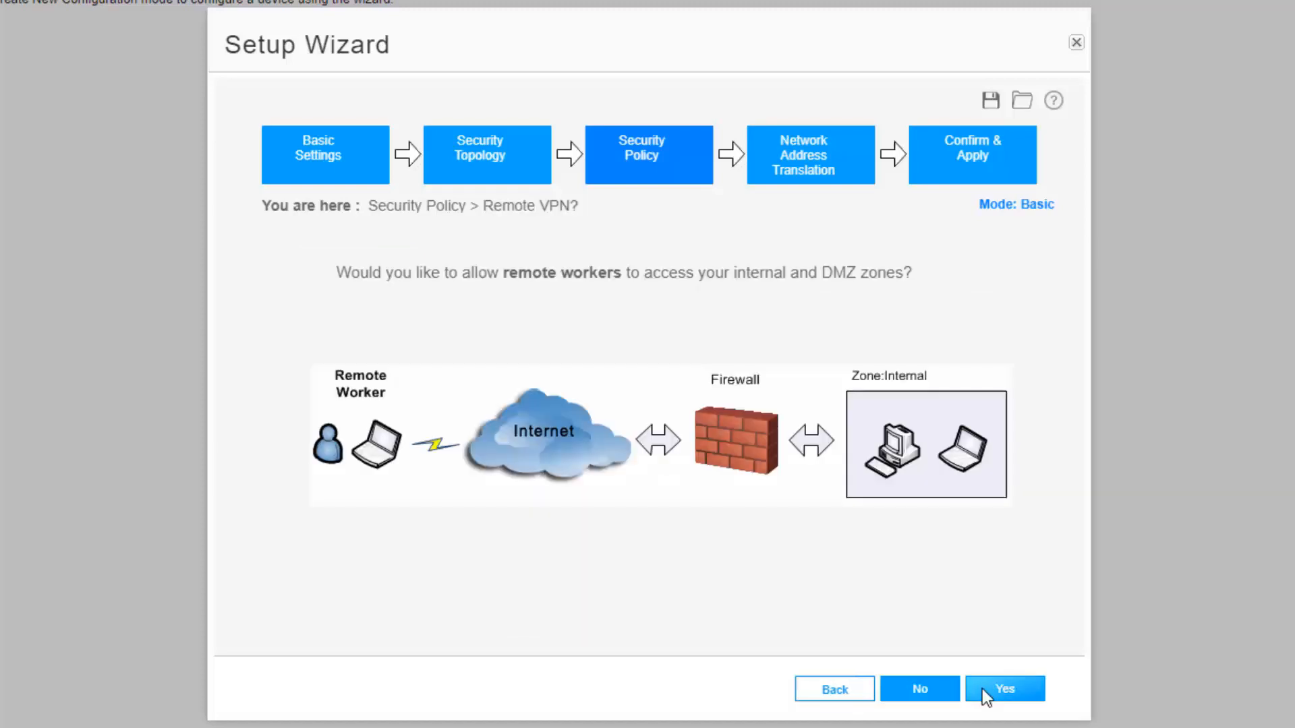
# Step: Revisit the Internal–DMZ policies to check the allowed traffic, and return to the Remote VPN question
pyautogui.moveTo(675, 165)
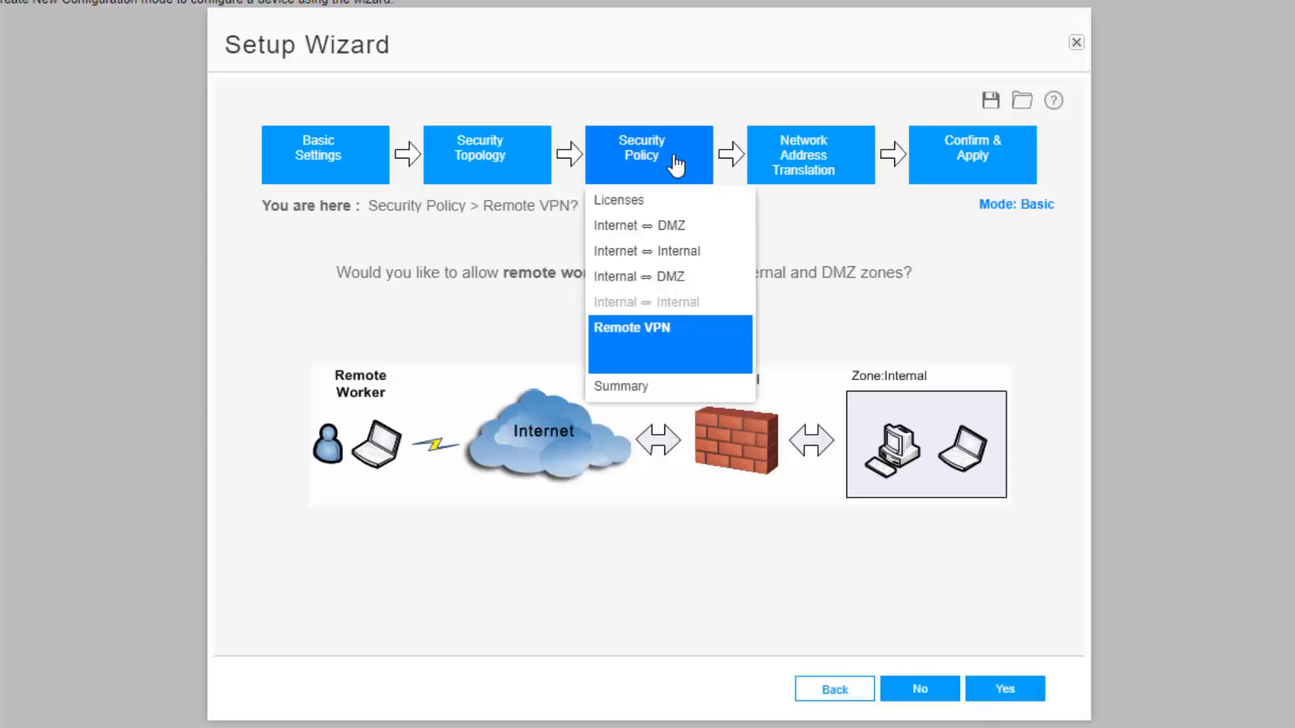
pyautogui.click(664, 277)
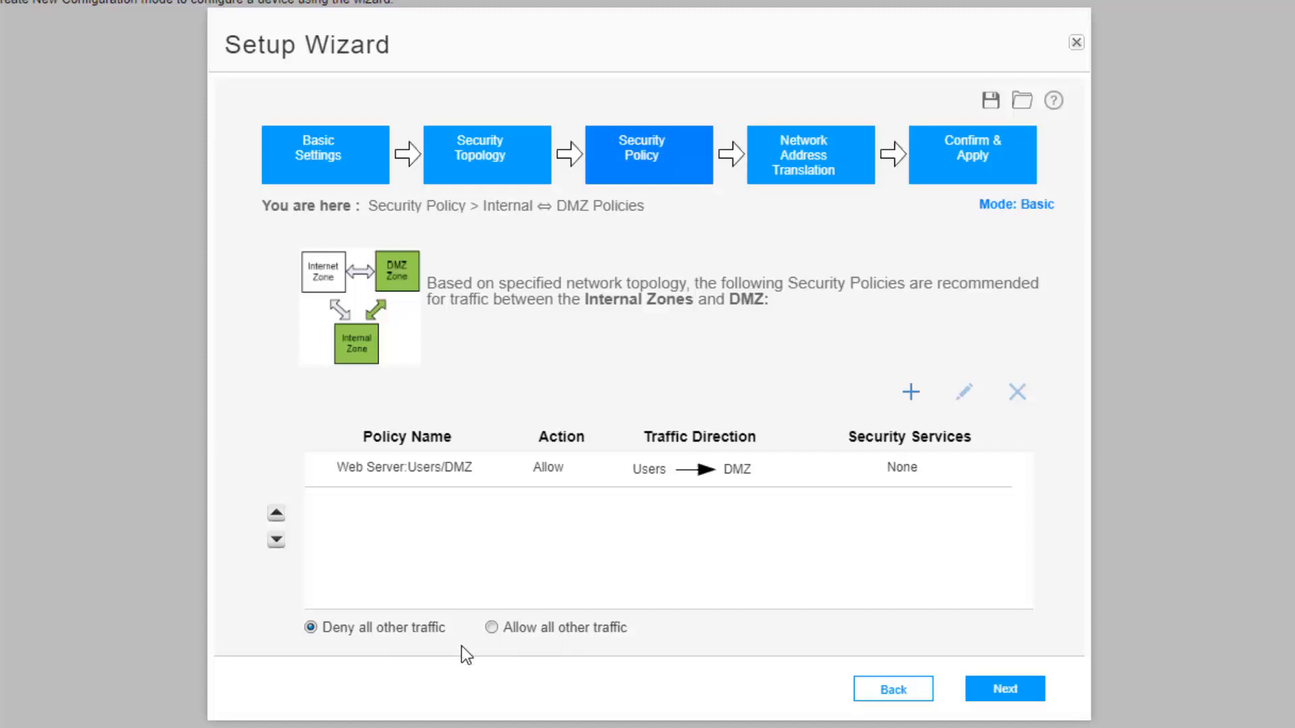
pyautogui.click(999, 688)
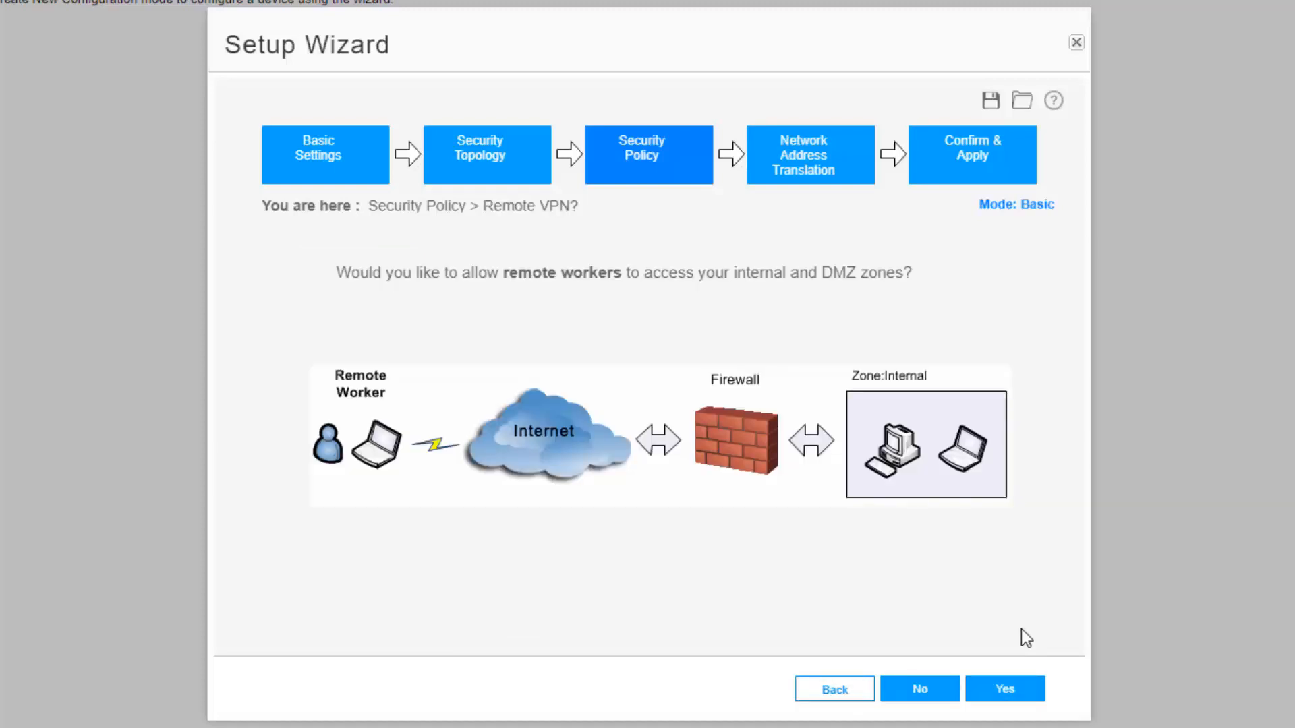
# Step: Decline remote worker access and proceed through the Security Policy summary to the Network Address Translation overview
pyautogui.click(900, 695)
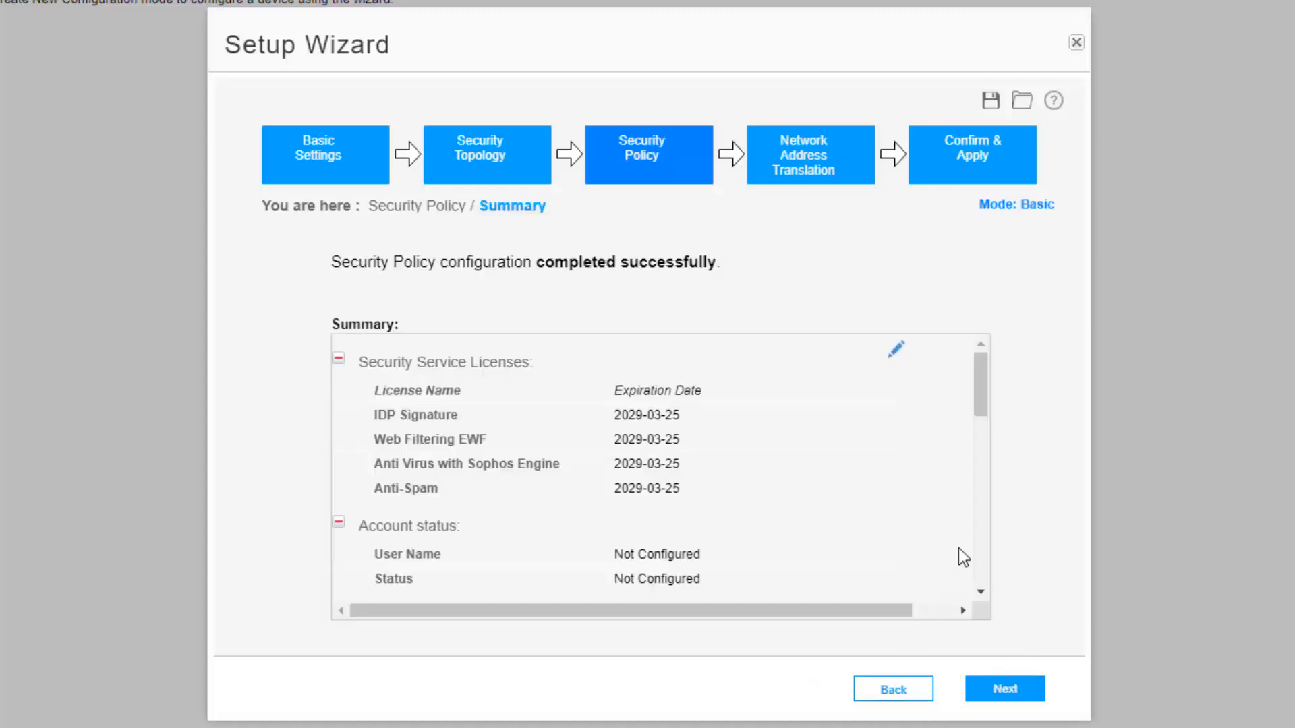
pyautogui.scroll(-5, 922, 451)
pyautogui.scroll(-6, 920, 444)
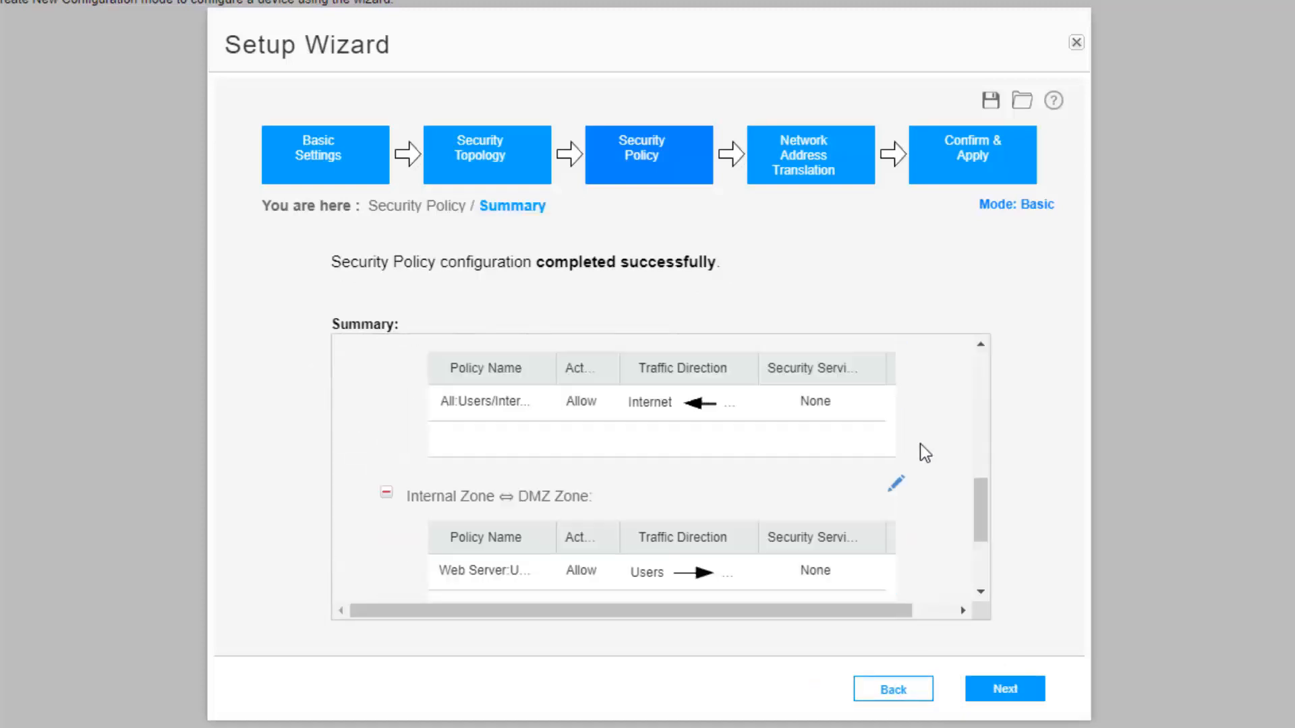
pyautogui.click(1005, 689)
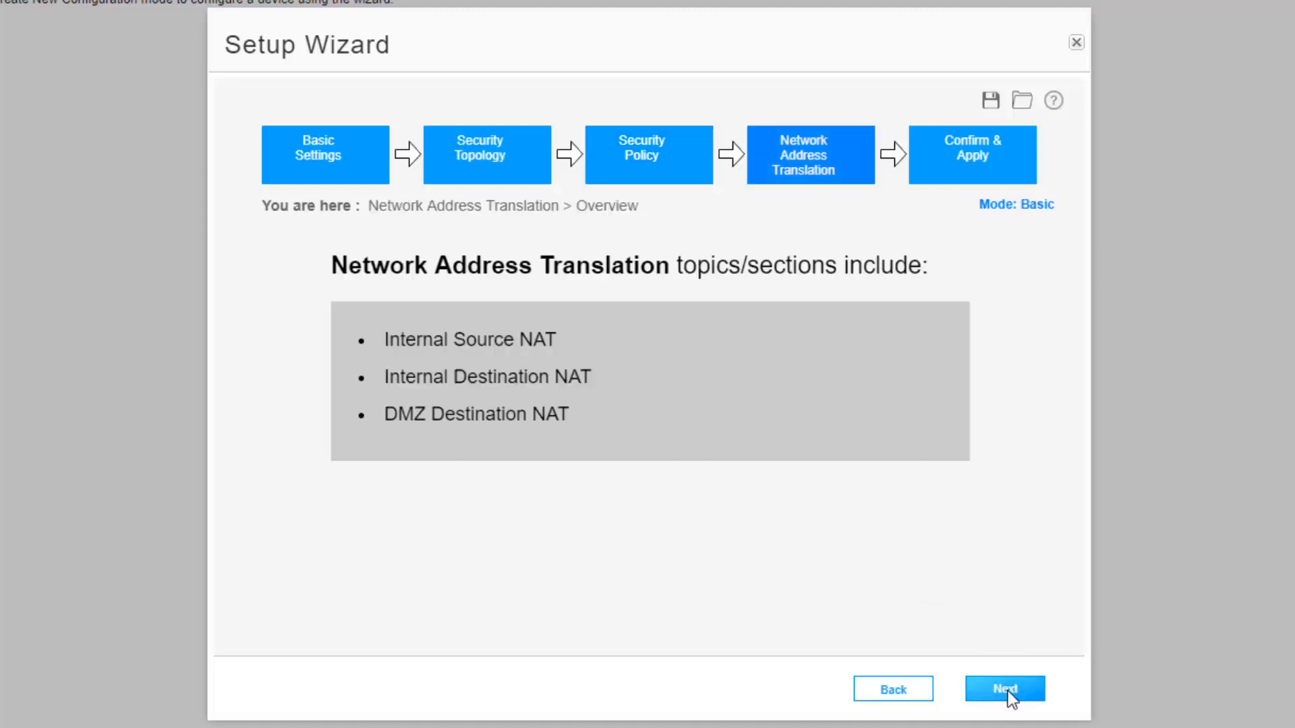
# Step: Keep source NAT for Users and DMZ, and accept the DMZ destination NAT to the web server at 172.29.1.100
pyautogui.click(1007, 691)
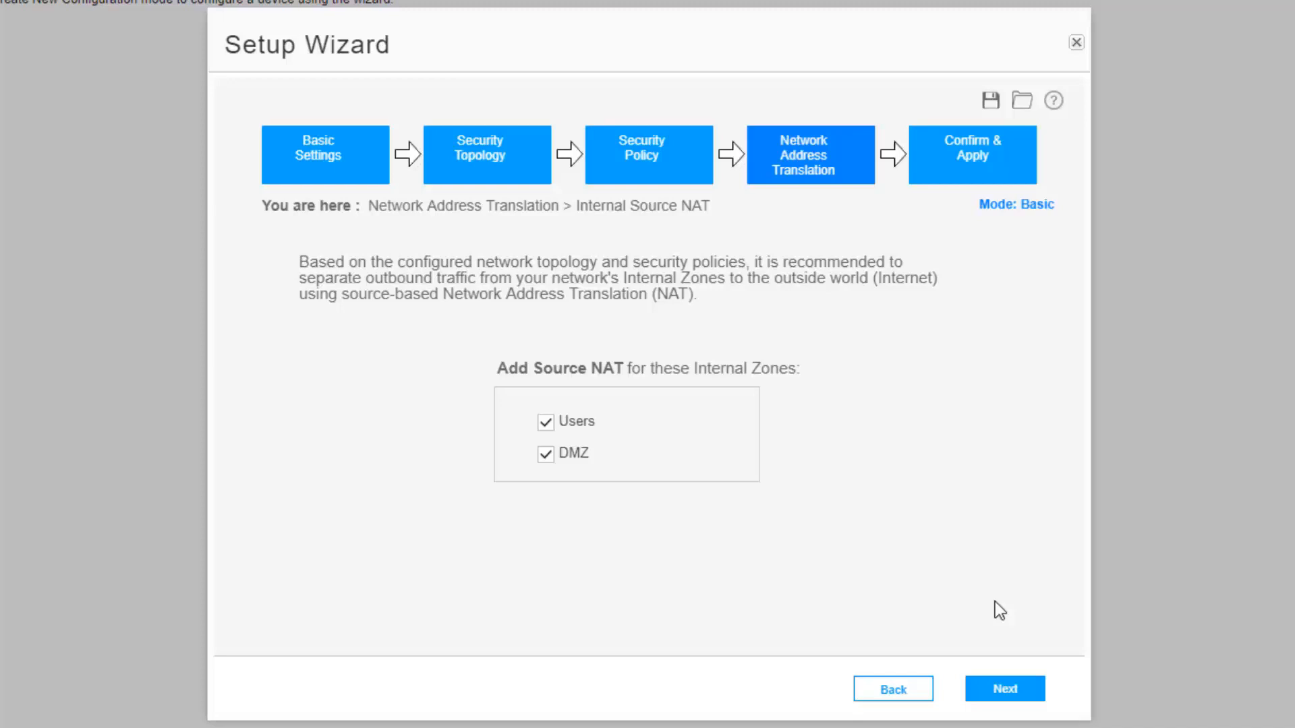
pyautogui.click(997, 689)
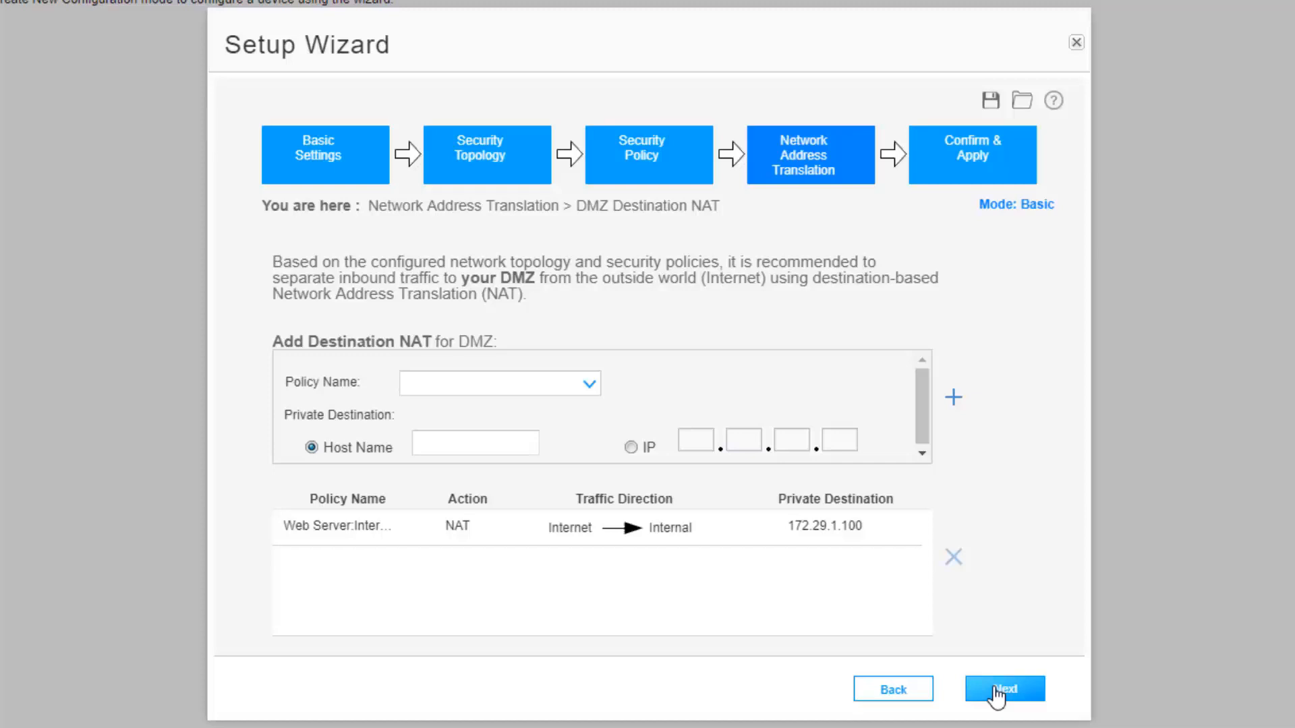
pyautogui.click(996, 687)
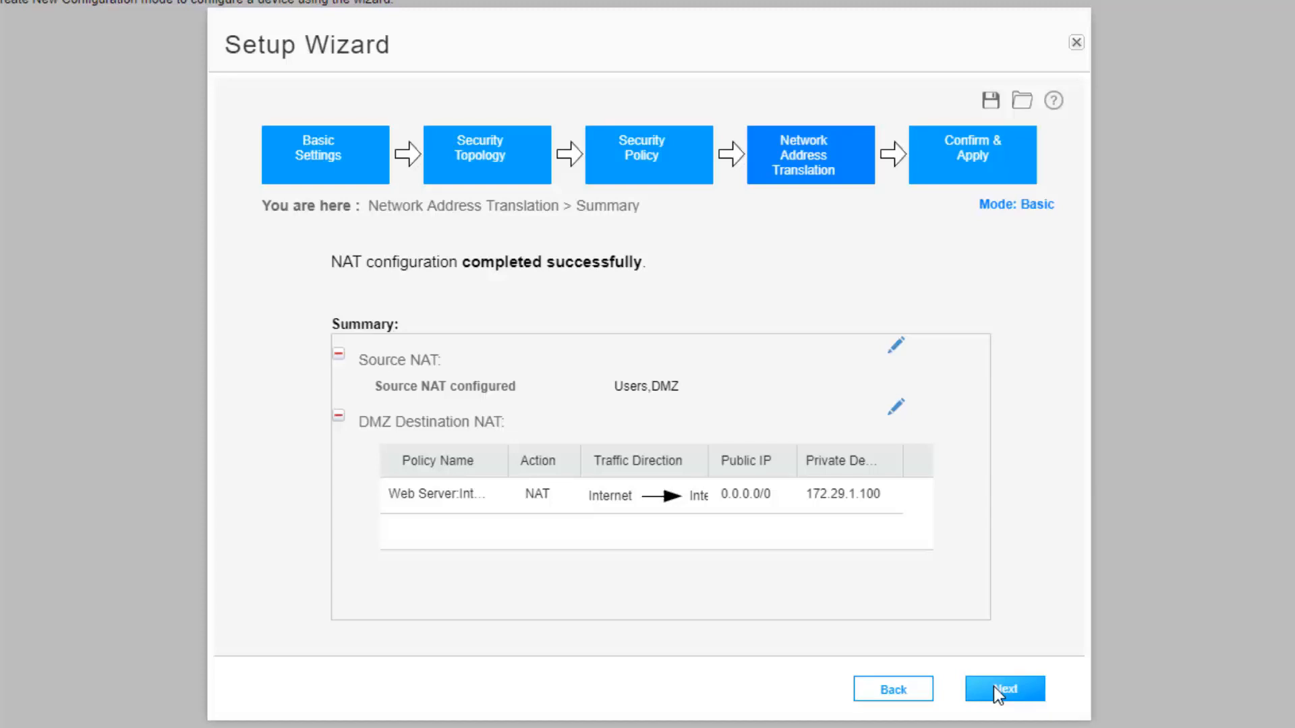
# Step: Review the Basic Settings and Security Topology details under Confirm & Apply, check the commit options, and return to the review
pyautogui.click(994, 686)
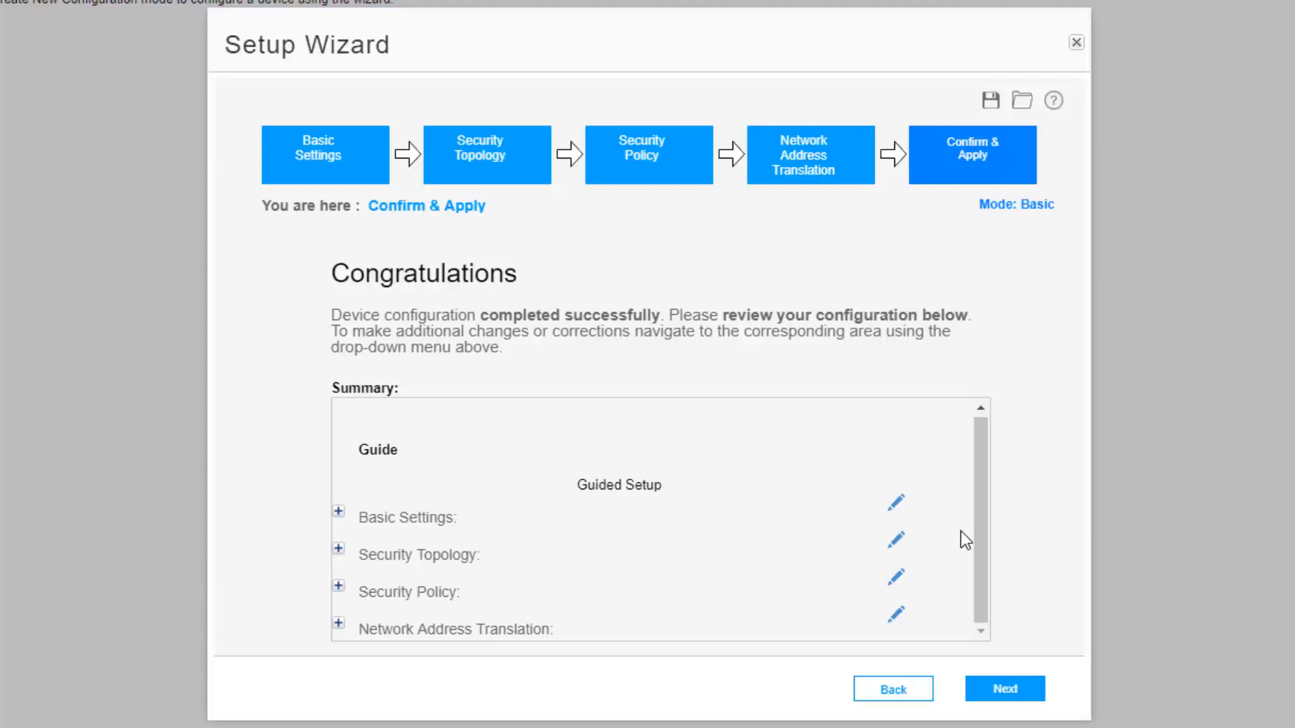
pyautogui.click(340, 511)
pyautogui.scroll(-5, 382, 503)
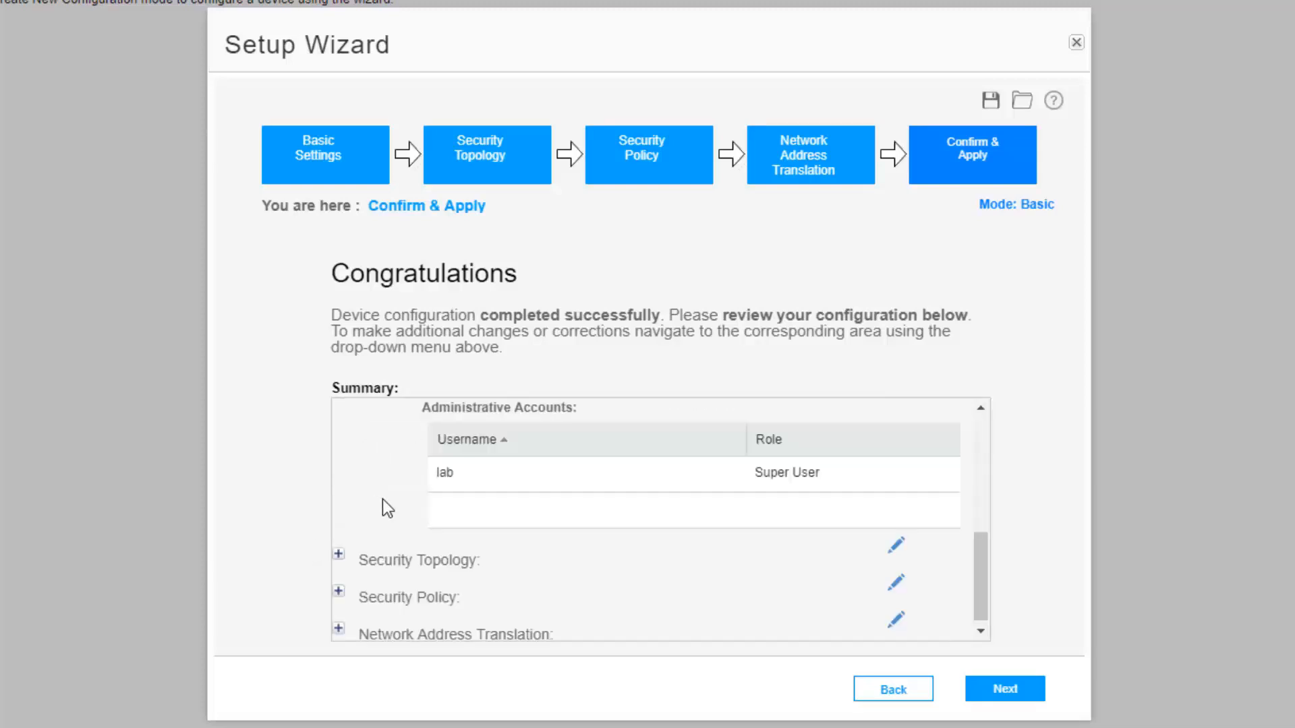
pyautogui.click(339, 549)
pyautogui.scroll(-5, 506, 517)
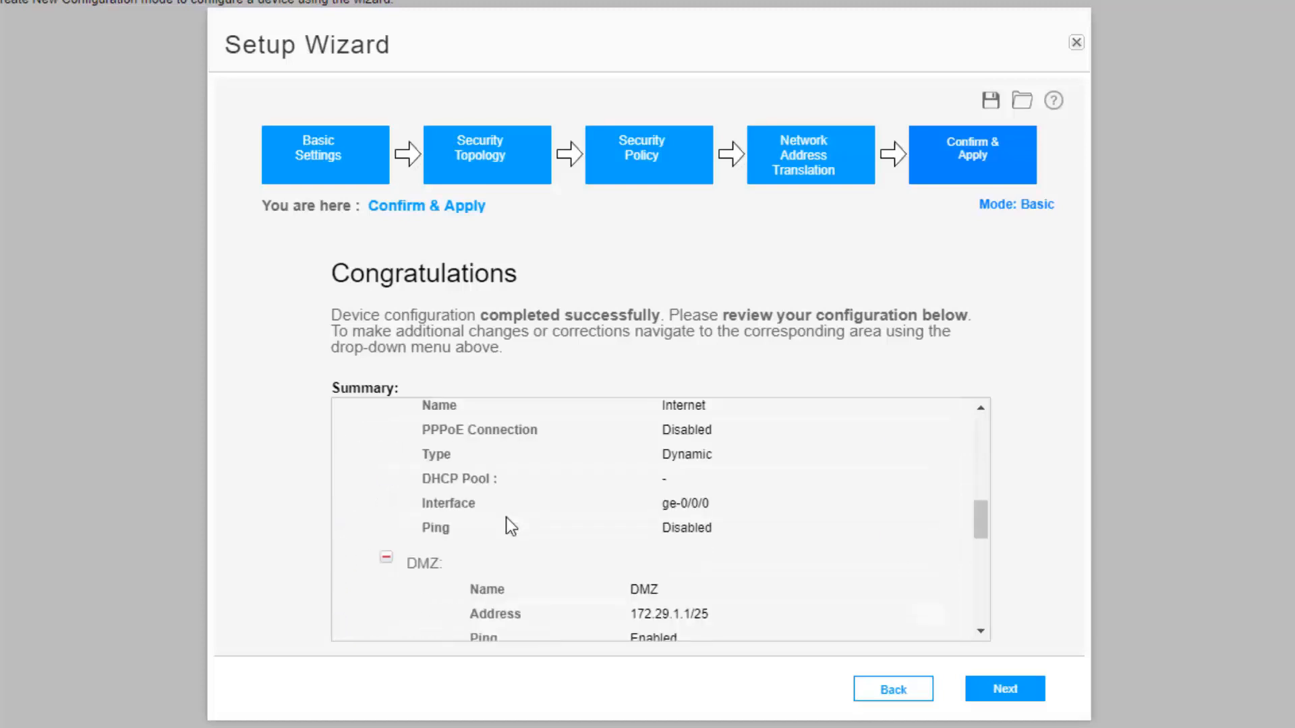
pyautogui.click(1011, 694)
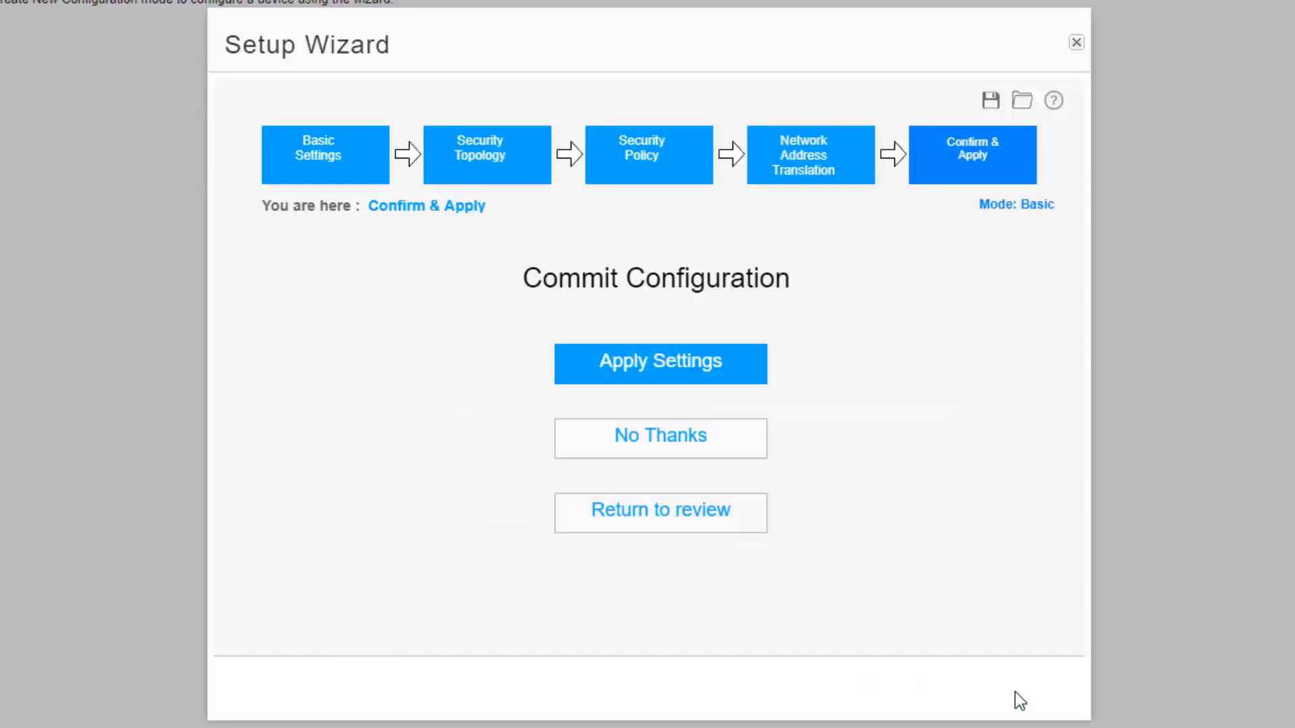
pyautogui.click(746, 525)
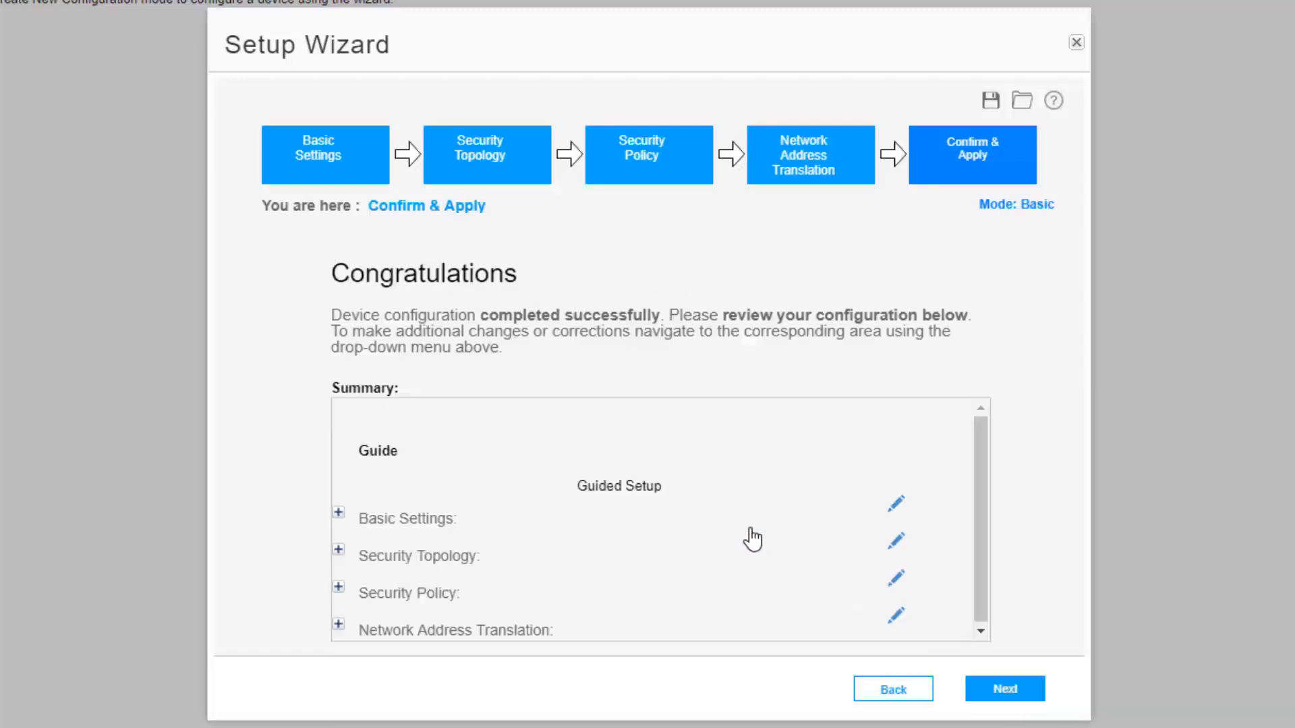
# Step: Proceed to Commit Configuration, decline applying the settings, and confirm clearing all configured wizard fields
pyautogui.click(1000, 693)
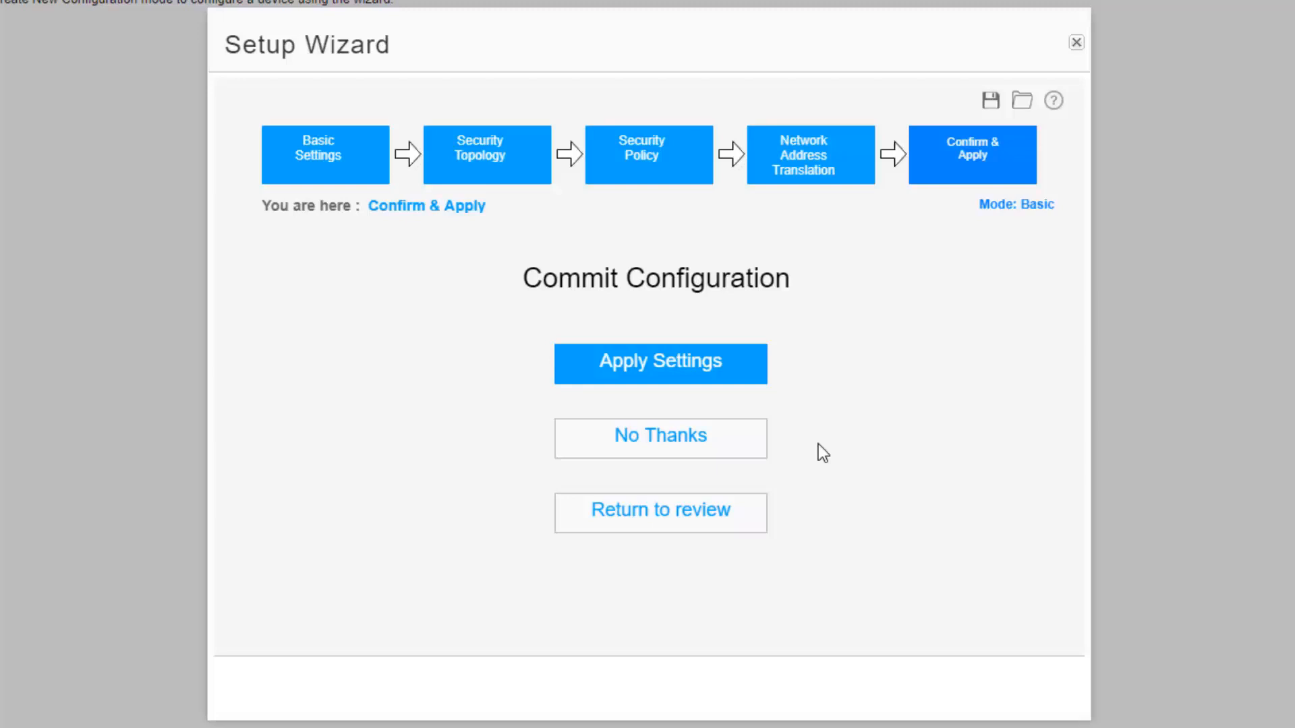
pyautogui.click(690, 436)
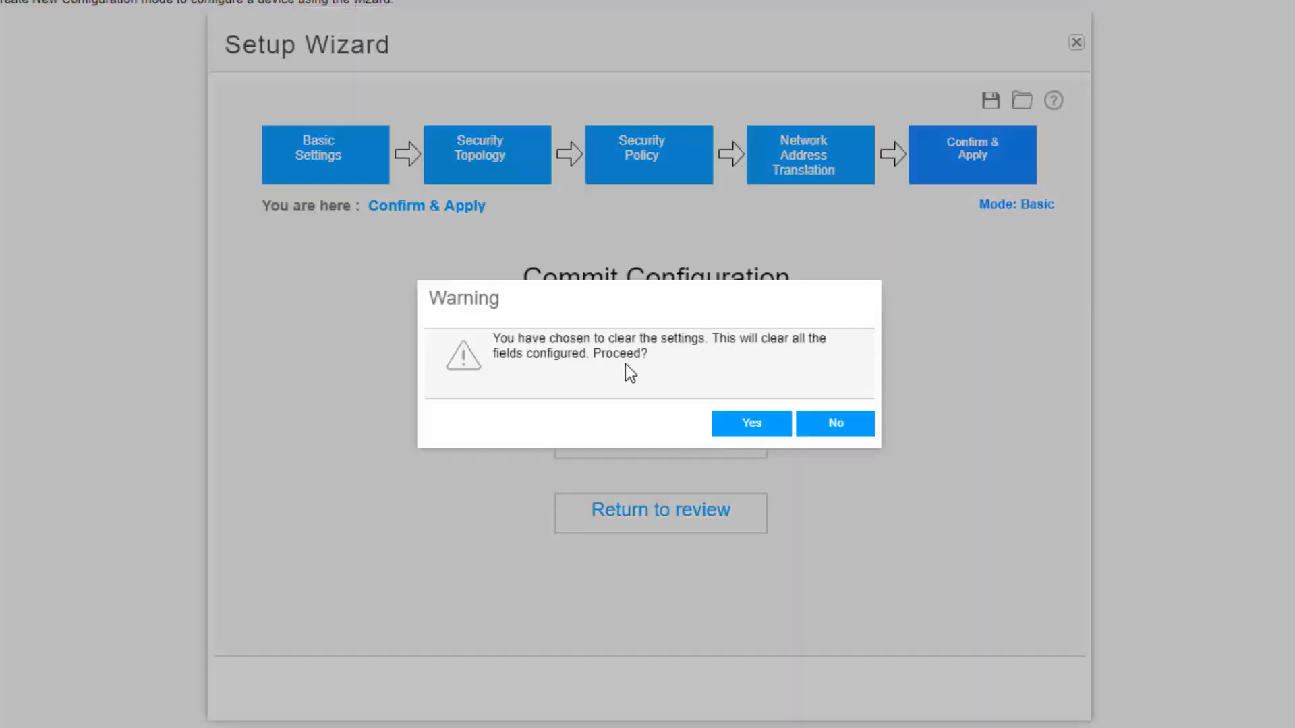
pyautogui.click(752, 425)
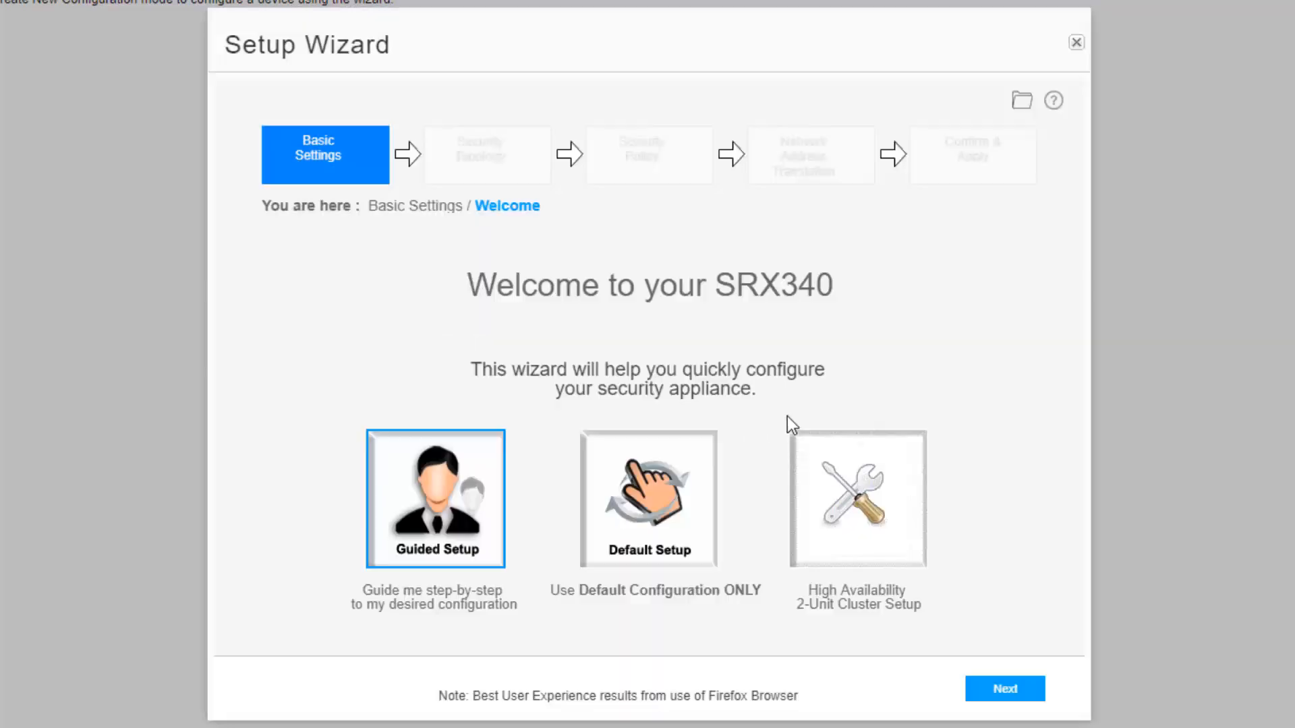